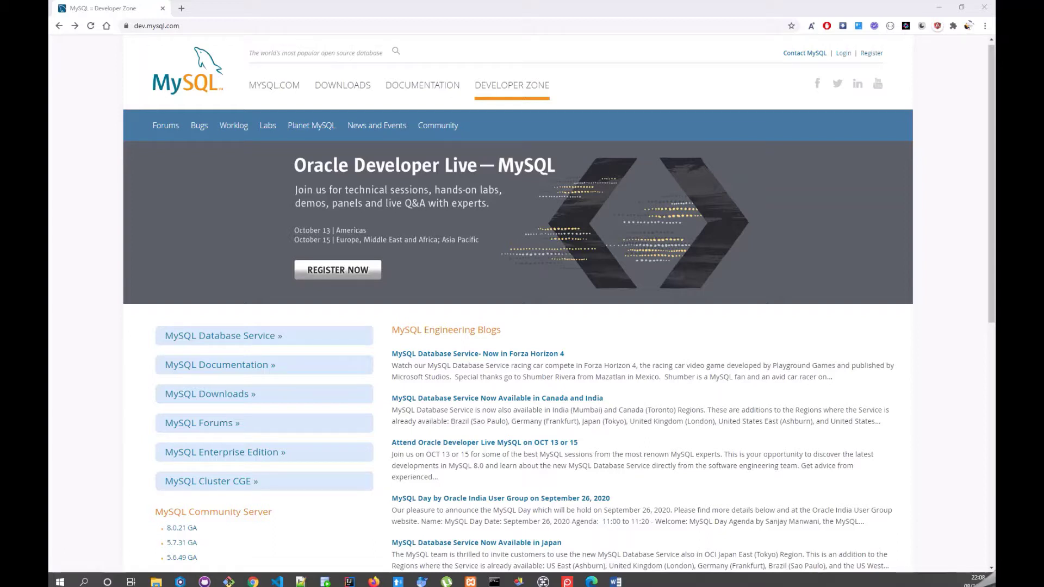
- Open the MySQL Installer for Windows download page from the MySQL Community (GPL) Downloads
{"action": "left_click", "coordinate": [236, 149]}
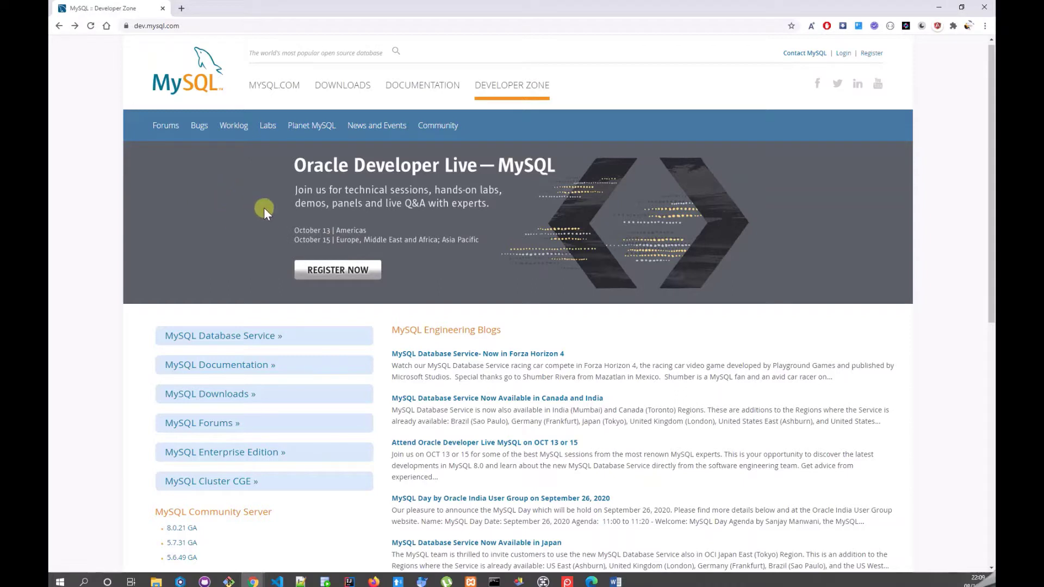
{"action": "left_click", "coordinate": [359, 91]}
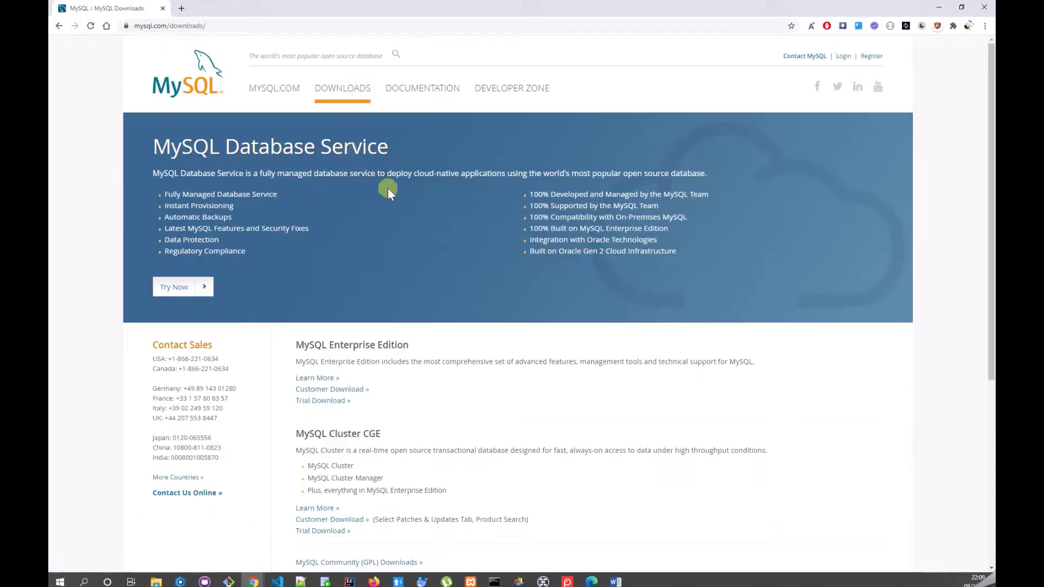
{"action": "scroll", "coordinate": [387, 188], "scroll_direction": "down", "scroll_amount": 1}
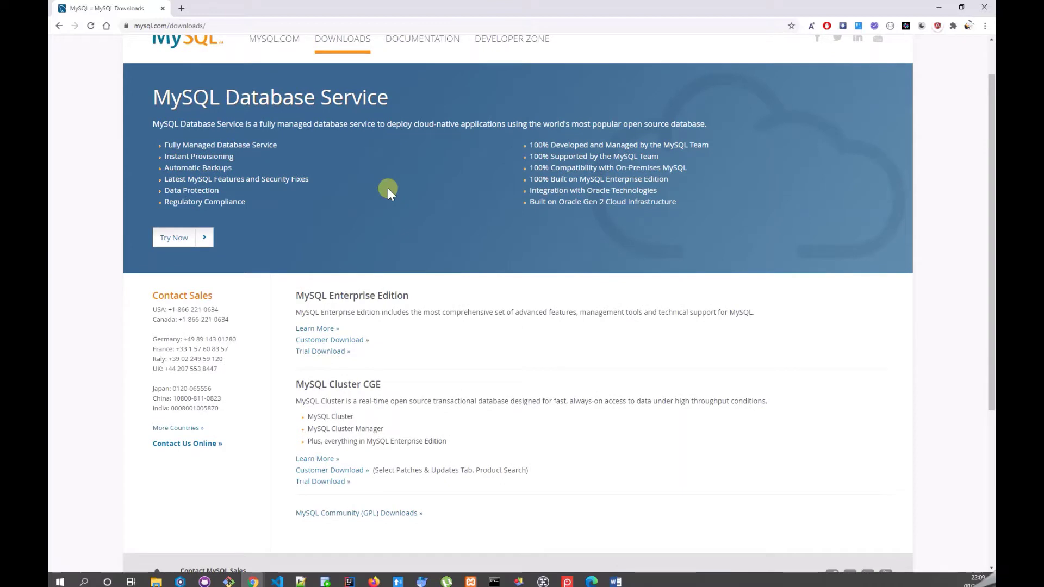
{"action": "scroll", "coordinate": [388, 189], "scroll_direction": "down", "scroll_amount": 1}
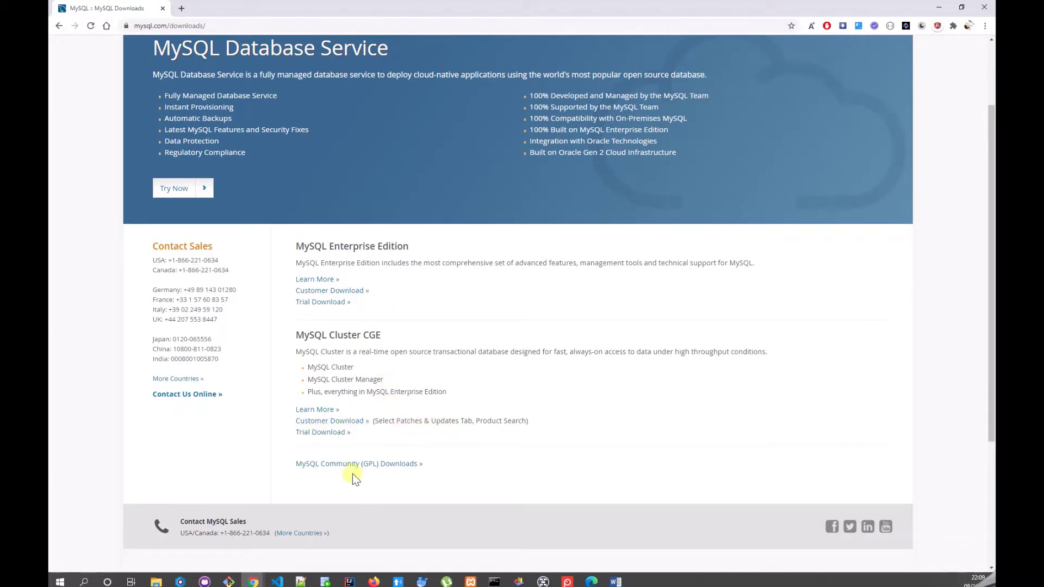
{"action": "left_click", "coordinate": [373, 467]}
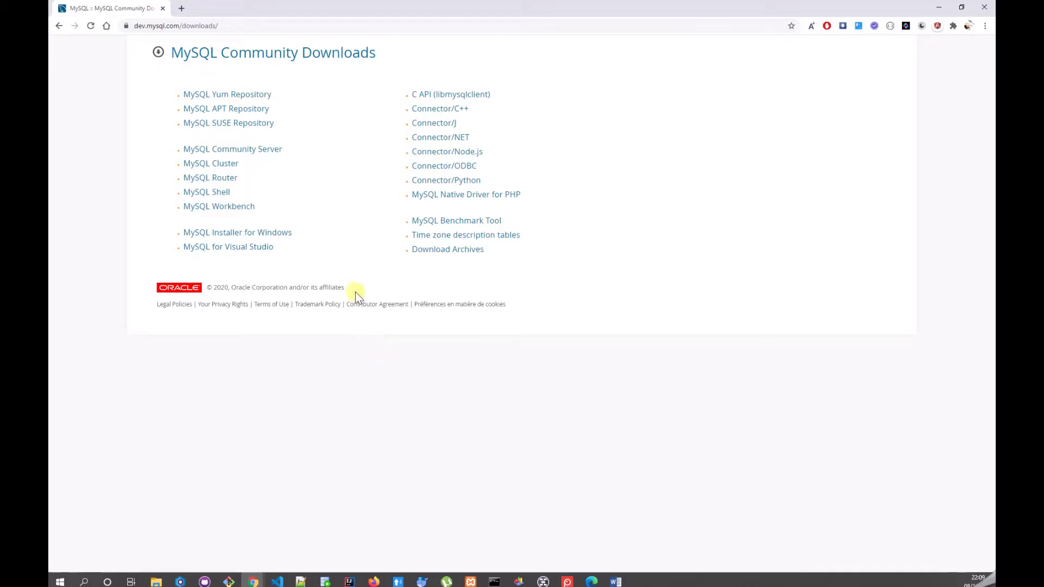
{"action": "left_click", "coordinate": [263, 234]}
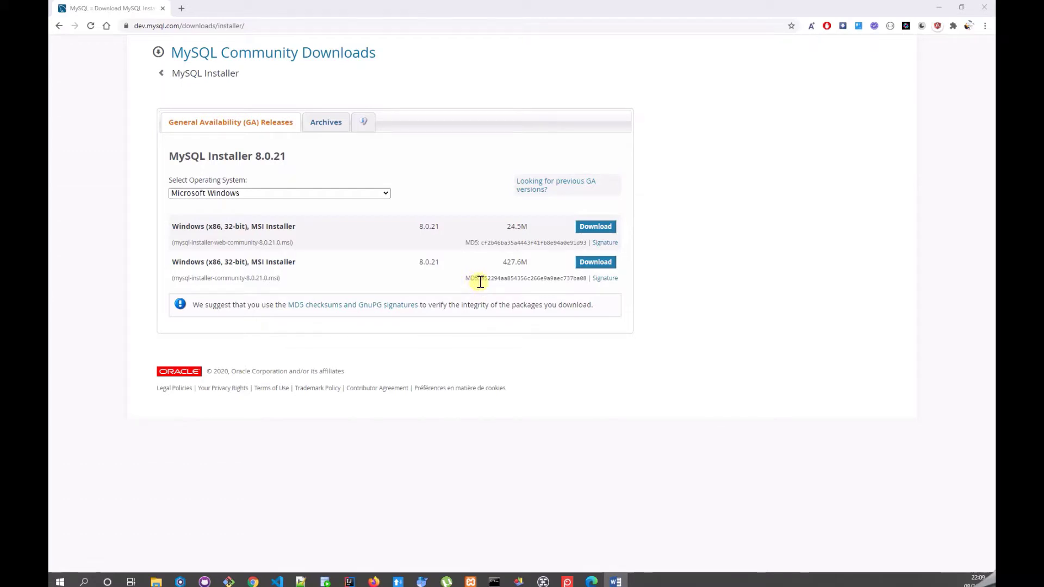
- Start downloading the 427.6M mysql-installer-community-8.0.21.0.msi for Windows without logging in or signing up
{"action": "left_click", "coordinate": [590, 266]}
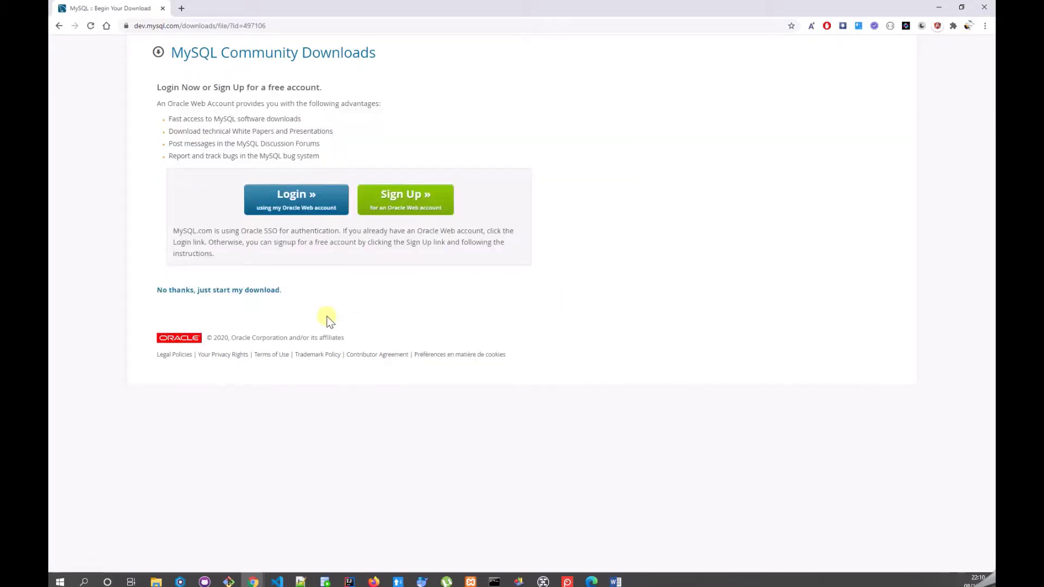
{"action": "left_click", "coordinate": [233, 290]}
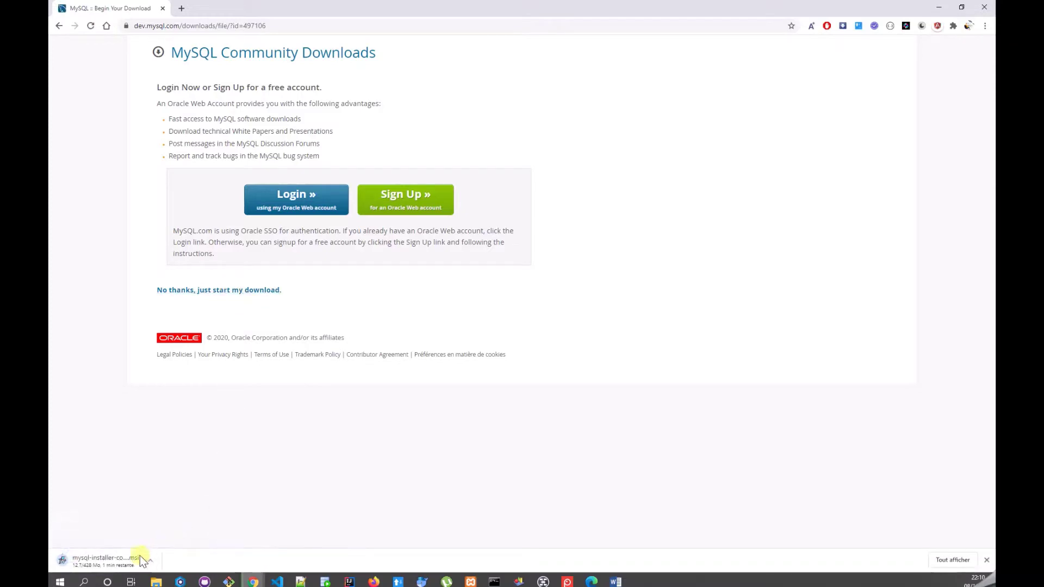
- Cancel the running MySQL installer download and dismiss the browser's download bar
{"action": "right_click", "coordinate": [136, 560]}
{"action": "left_click", "coordinate": [151, 554]}
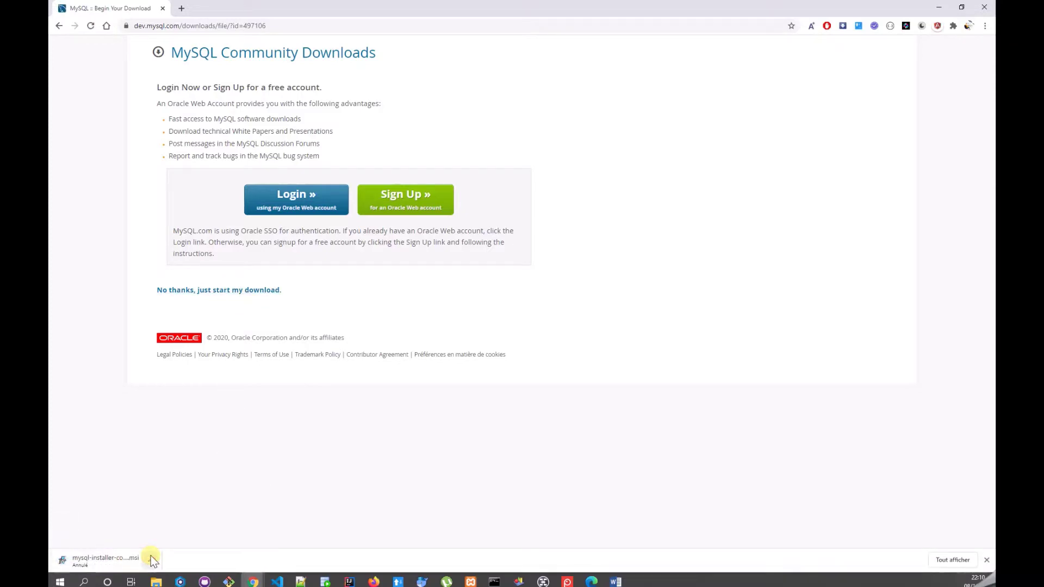
{"action": "left_click", "coordinate": [985, 560]}
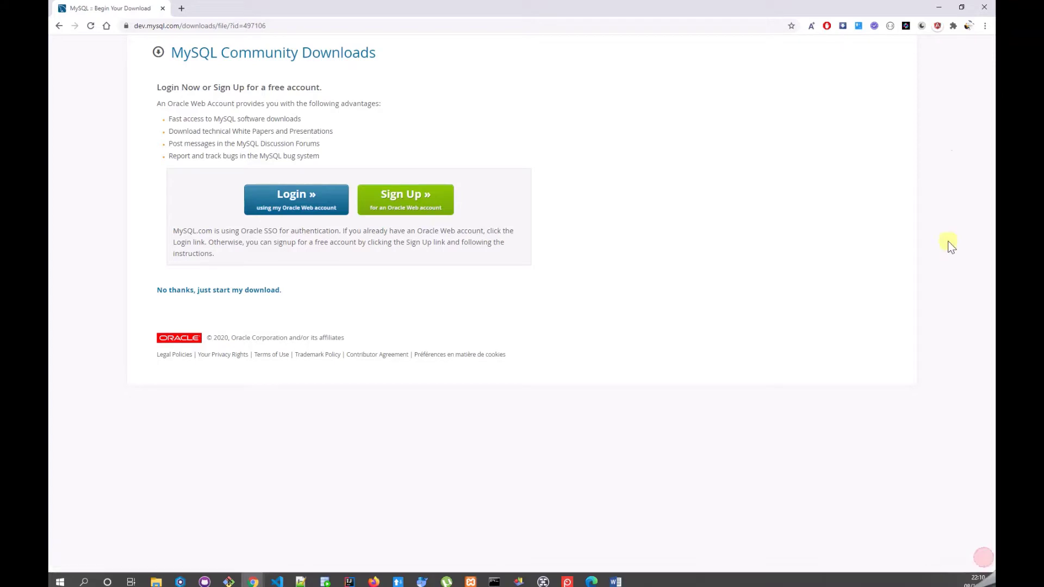
- Minimize the browser and launch the MySQL Community installer file saved on the desktop
{"action": "left_click", "coordinate": [939, 7]}
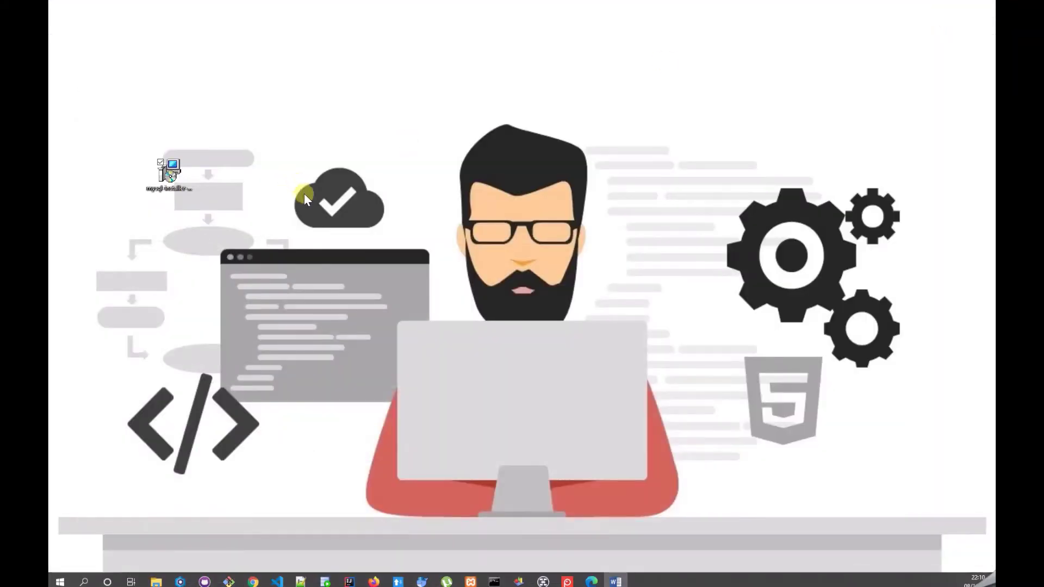
{"action": "left_click", "coordinate": [172, 183]}
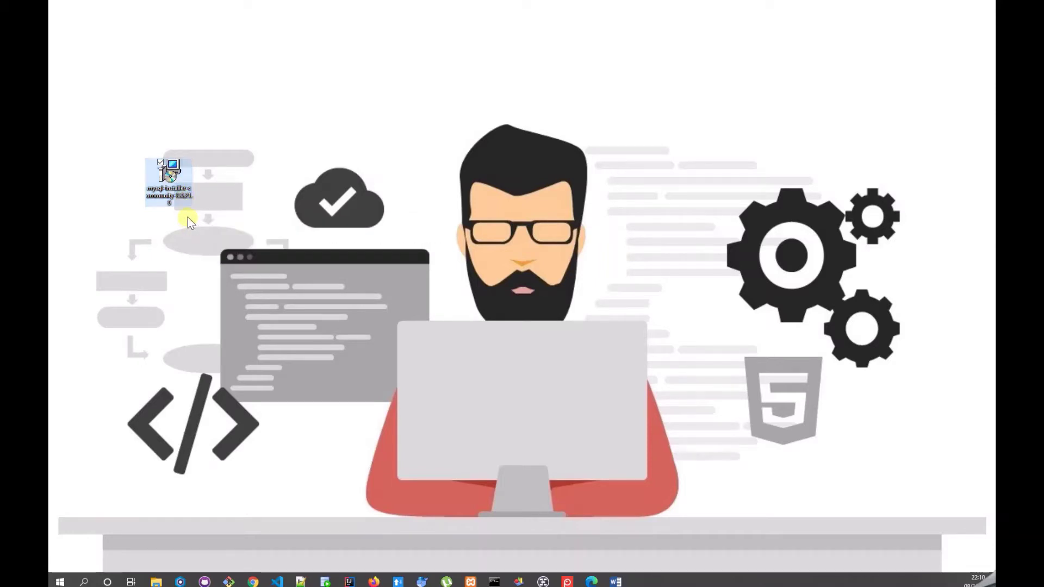
{"action": "double_click", "coordinate": [169, 190]}
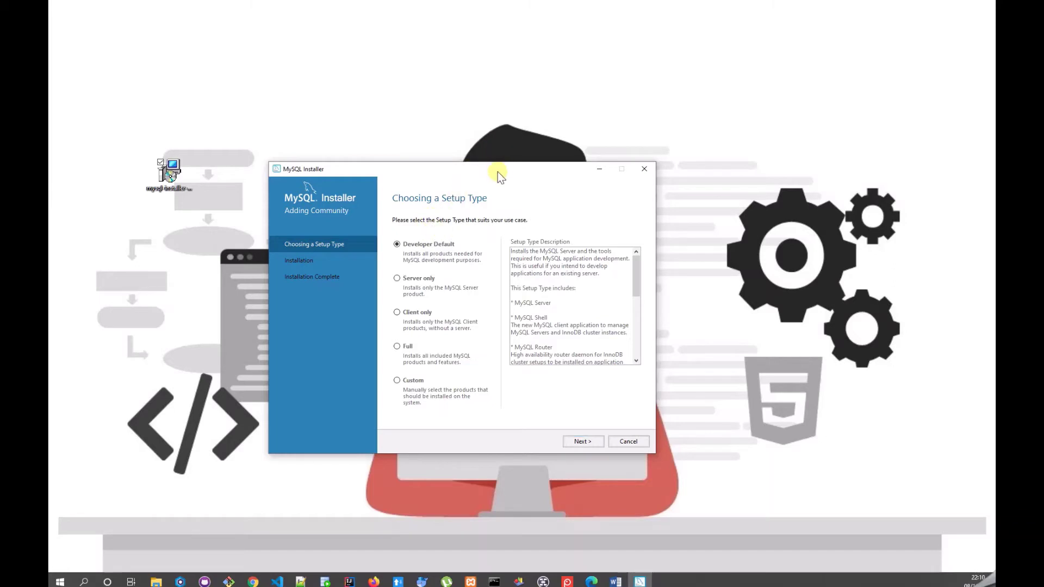
- Choose the Custom setup type and continue to the product selection page
{"action": "left_click_drag", "start_coordinate": [497, 172], "coordinate": [522, 125]}
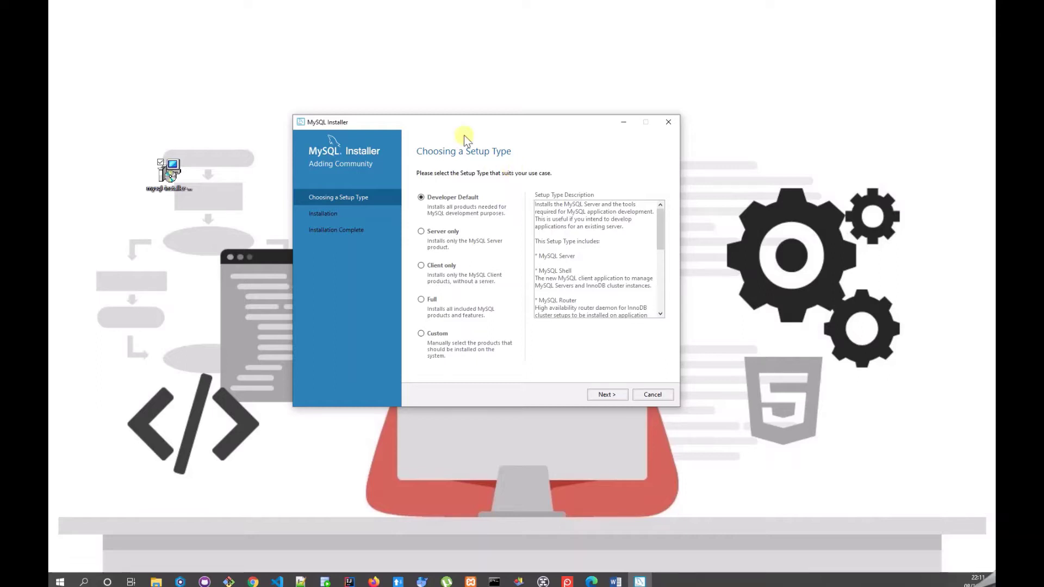
{"action": "left_click", "coordinate": [421, 334]}
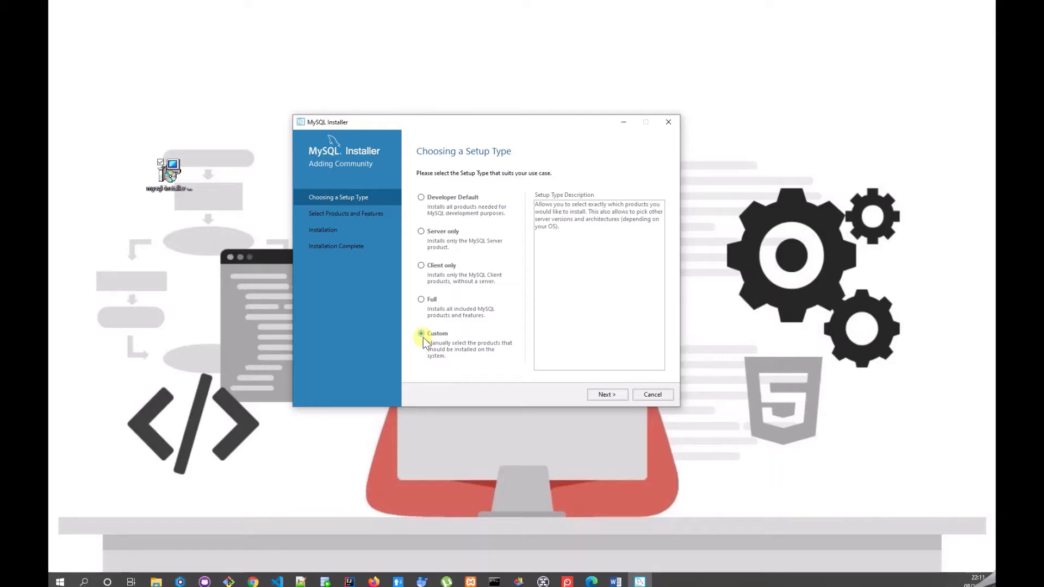
{"action": "left_click", "coordinate": [604, 395]}
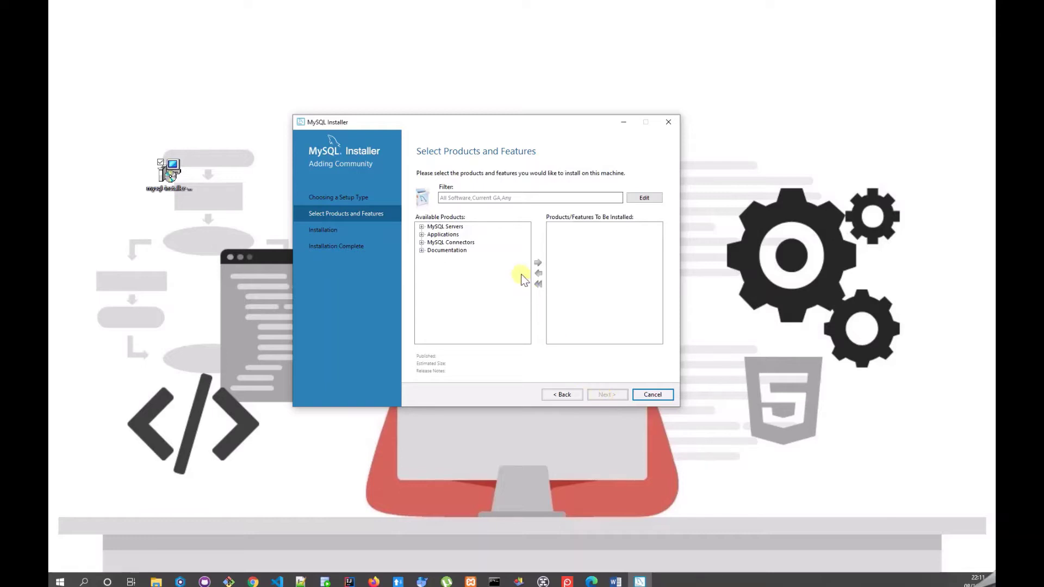
- Add MySQL Server 8.0.21 - X64 to the products to be installed and collapse the MySQL Servers group
{"action": "left_click", "coordinate": [421, 226]}
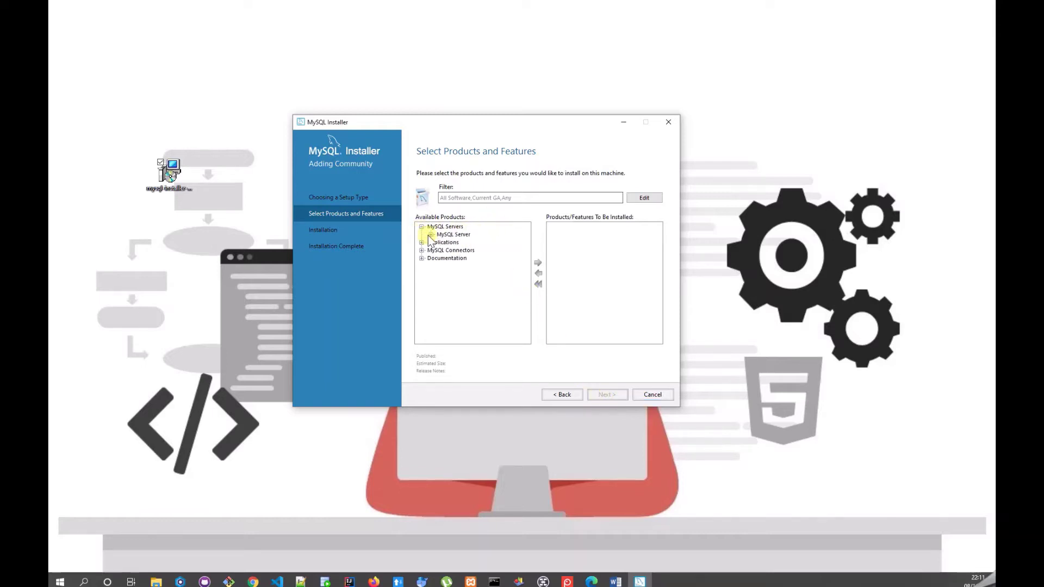
{"action": "left_click", "coordinate": [430, 235]}
{"action": "left_click", "coordinate": [441, 246]}
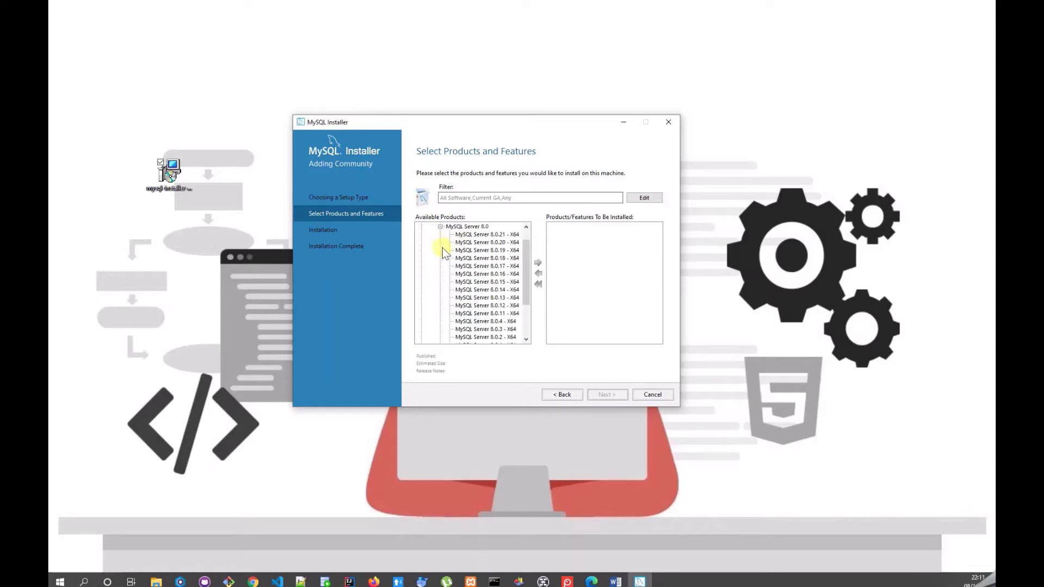
{"action": "left_click", "coordinate": [487, 234]}
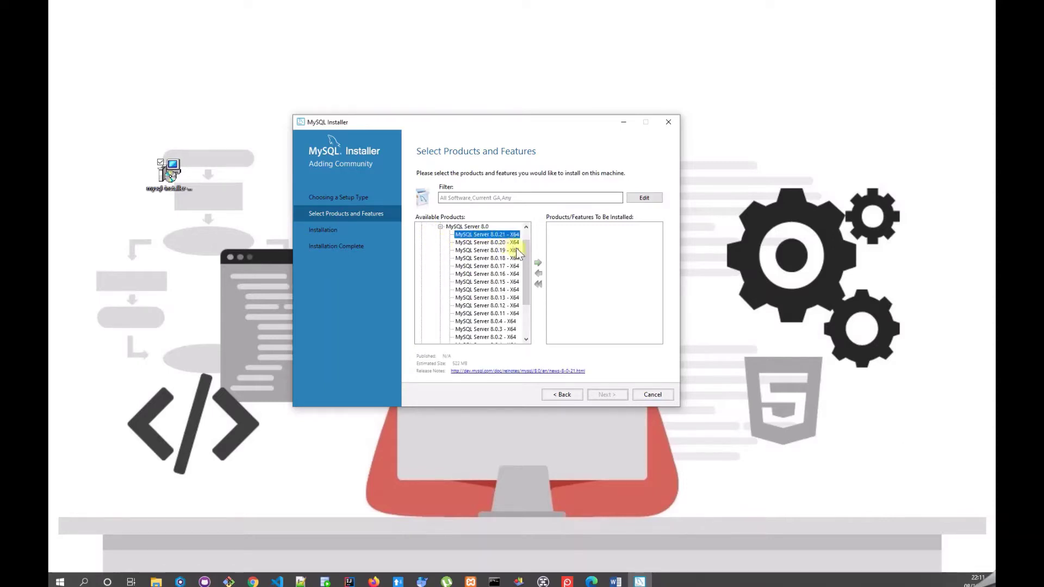
{"action": "left_click", "coordinate": [539, 263]}
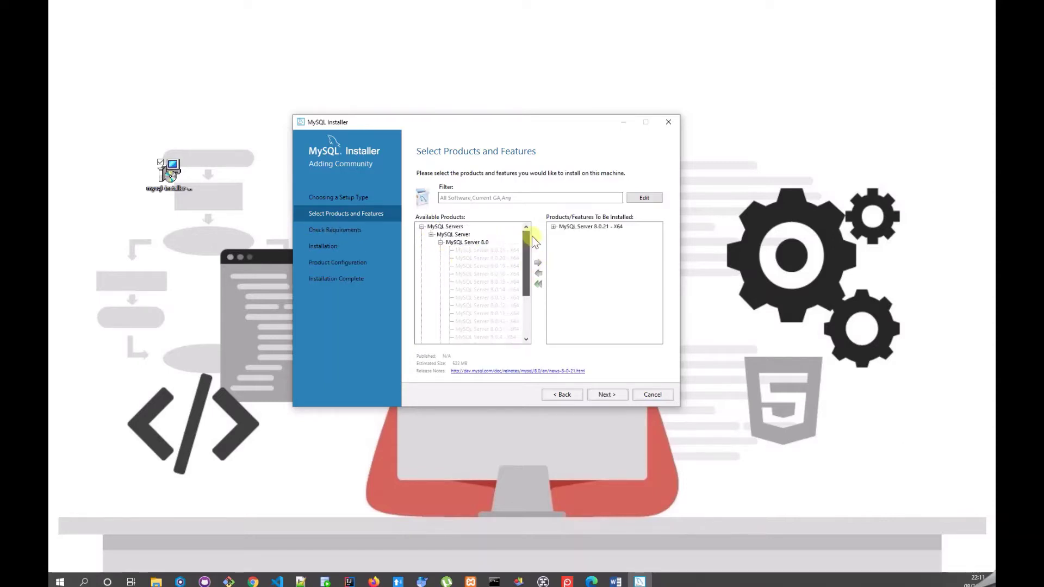
{"action": "left_click", "coordinate": [421, 226]}
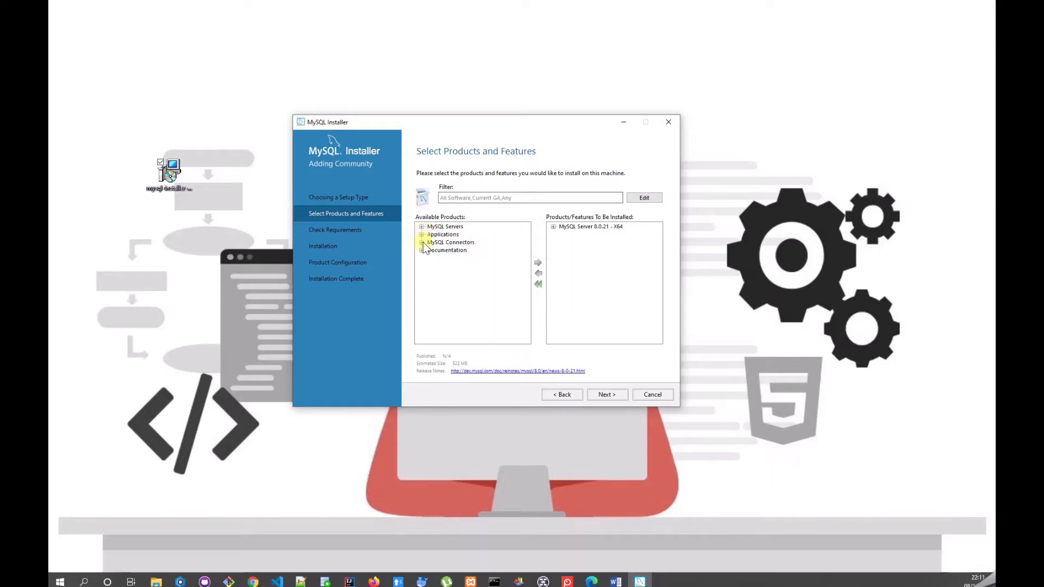
{"action": "left_click", "coordinate": [421, 235]}
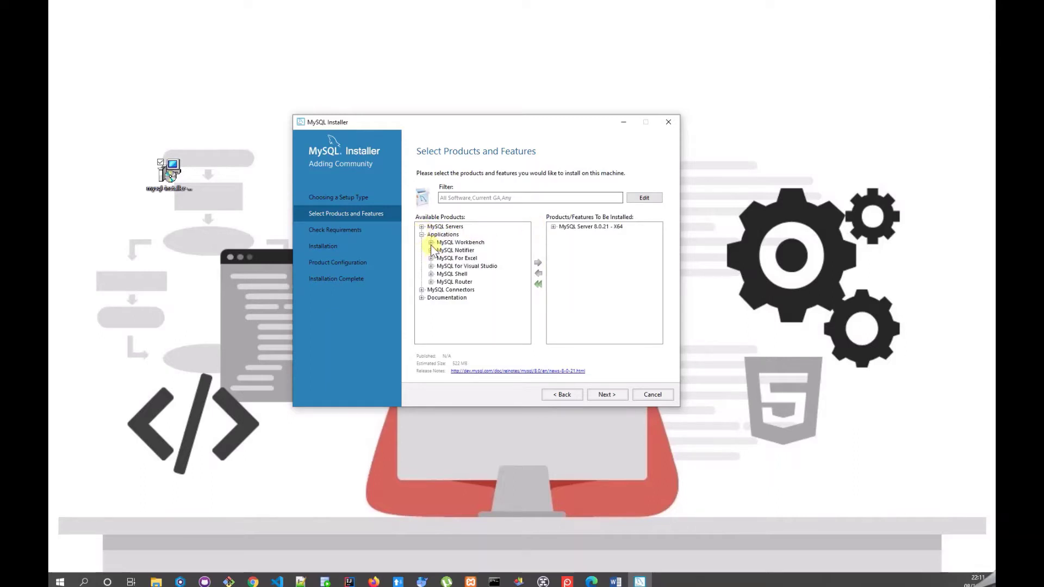
{"action": "left_click", "coordinate": [430, 242]}
{"action": "left_click", "coordinate": [440, 251]}
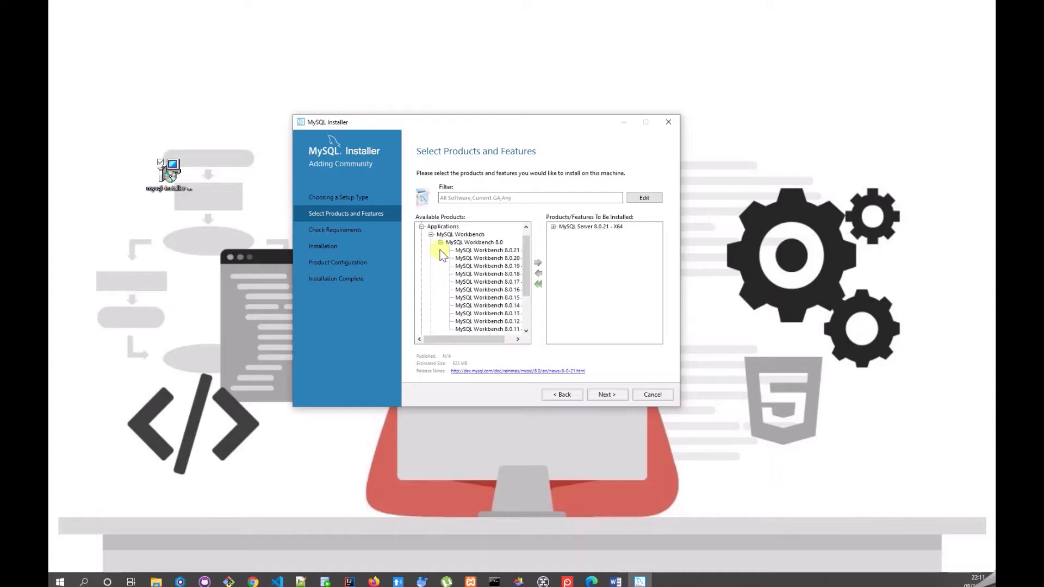
{"action": "left_click", "coordinate": [487, 249]}
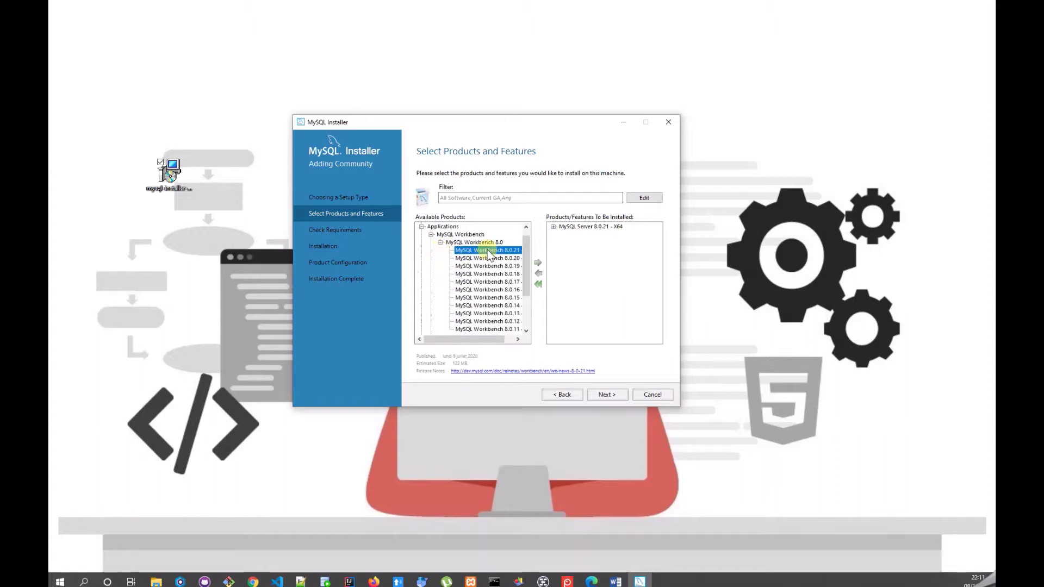
{"action": "left_click", "coordinate": [431, 235]}
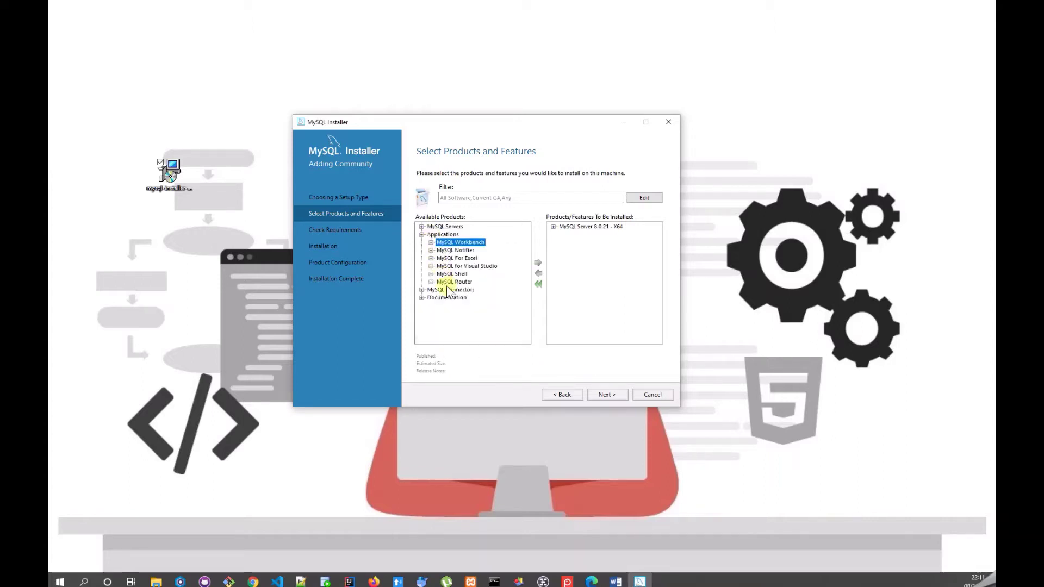
- Add Connector/J 8.0.21 - X86 to the products to be installed and collapse the MySQL Connectors group
{"action": "left_click", "coordinate": [422, 290]}
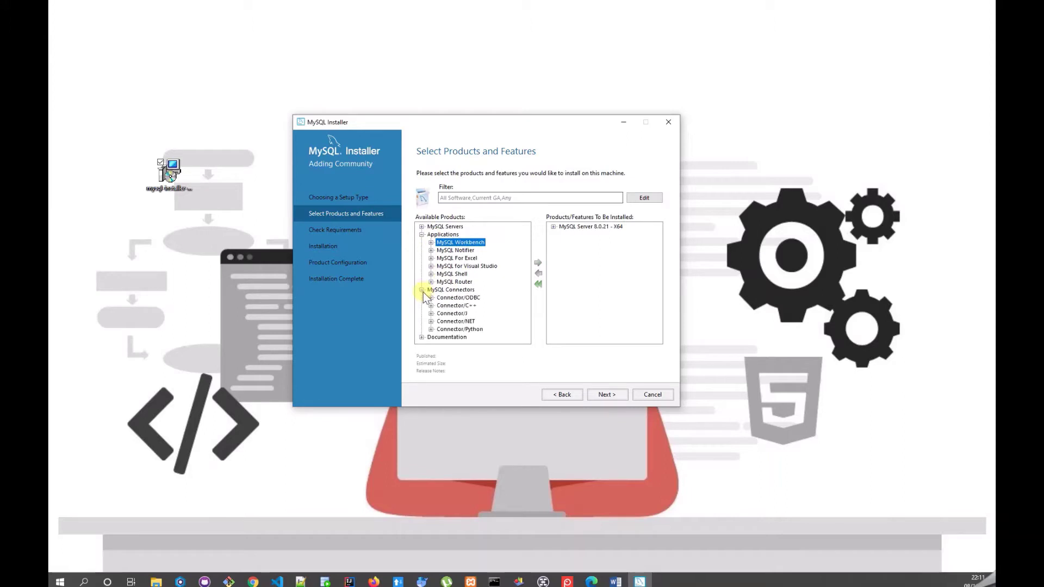
{"action": "left_click", "coordinate": [431, 314]}
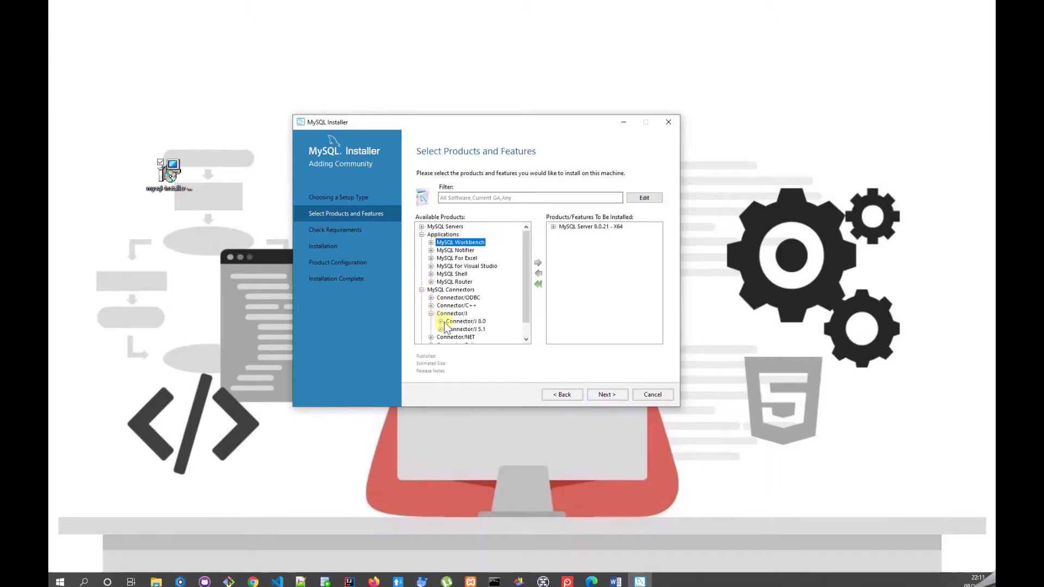
{"action": "left_click", "coordinate": [440, 321]}
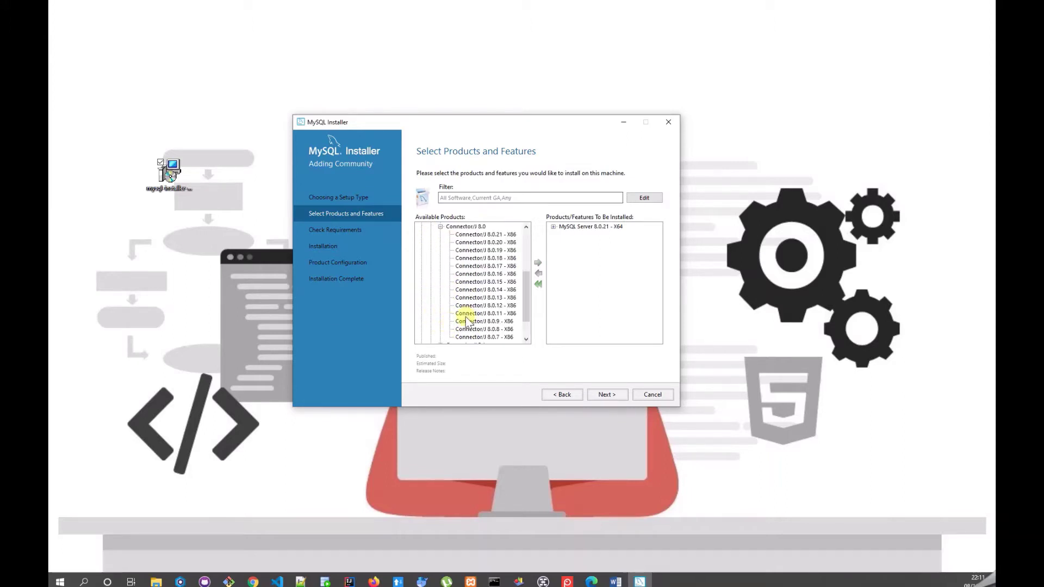
{"action": "left_click", "coordinate": [510, 234]}
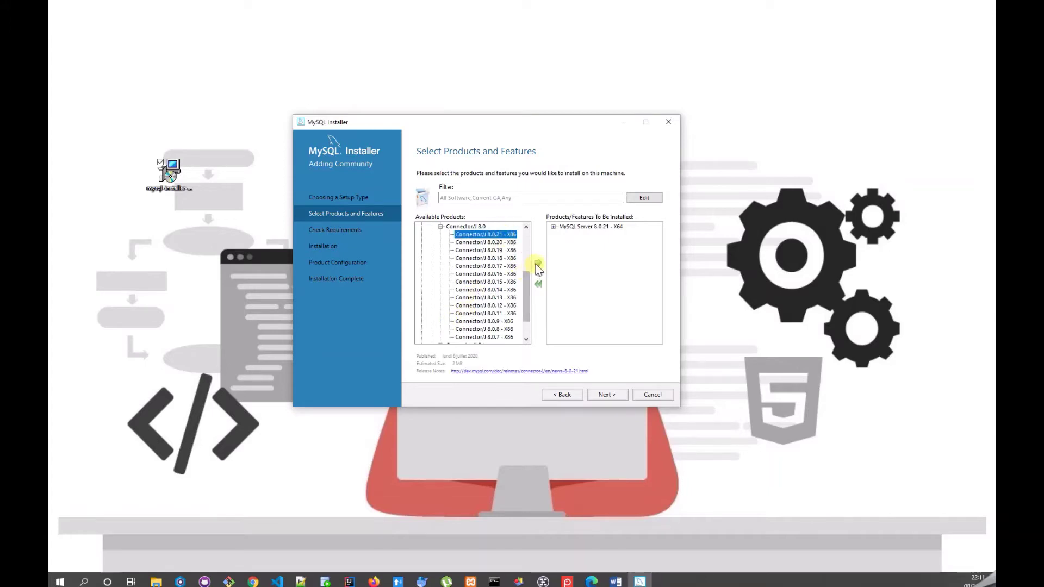
{"action": "left_click", "coordinate": [537, 263]}
{"action": "left_click_drag", "start_coordinate": [527, 279], "coordinate": [532, 233]}
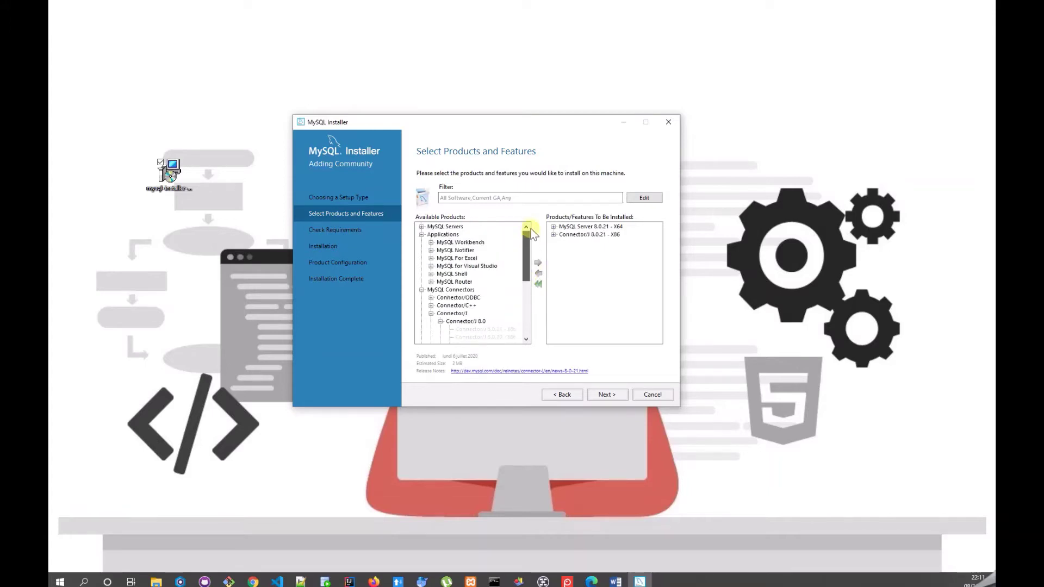
{"action": "left_click", "coordinate": [422, 289]}
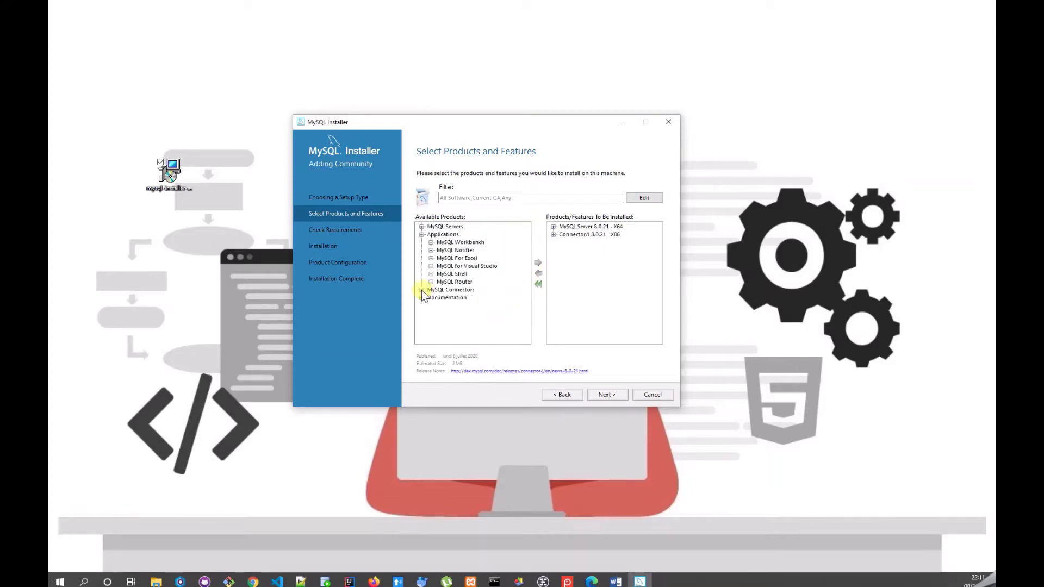
- Add MySQL Workbench 8.0.21 - X64 to the products to be installed
{"action": "left_click", "coordinate": [431, 242]}
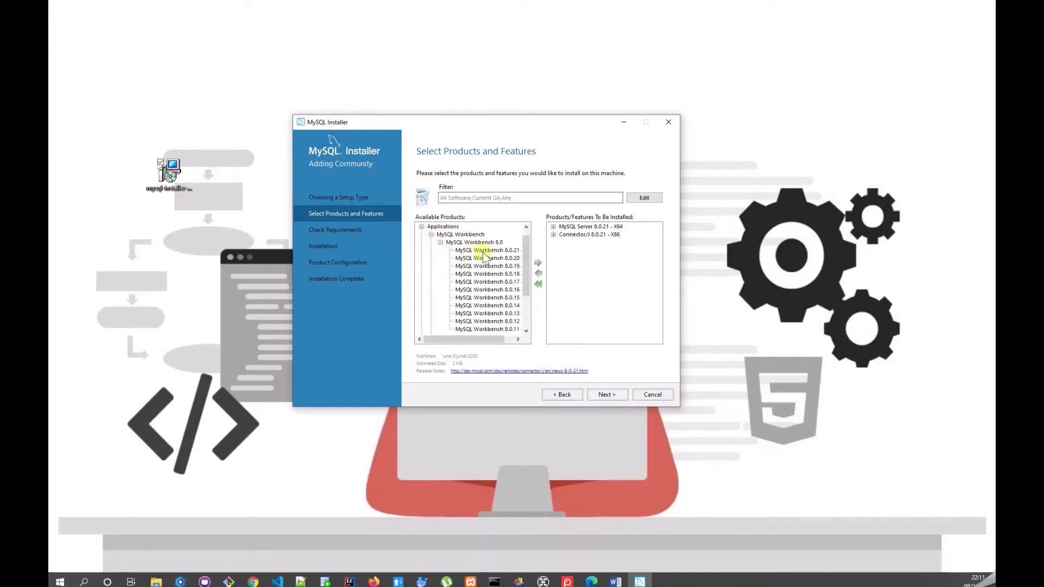
{"action": "left_click_drag", "start_coordinate": [492, 337], "coordinate": [503, 337]}
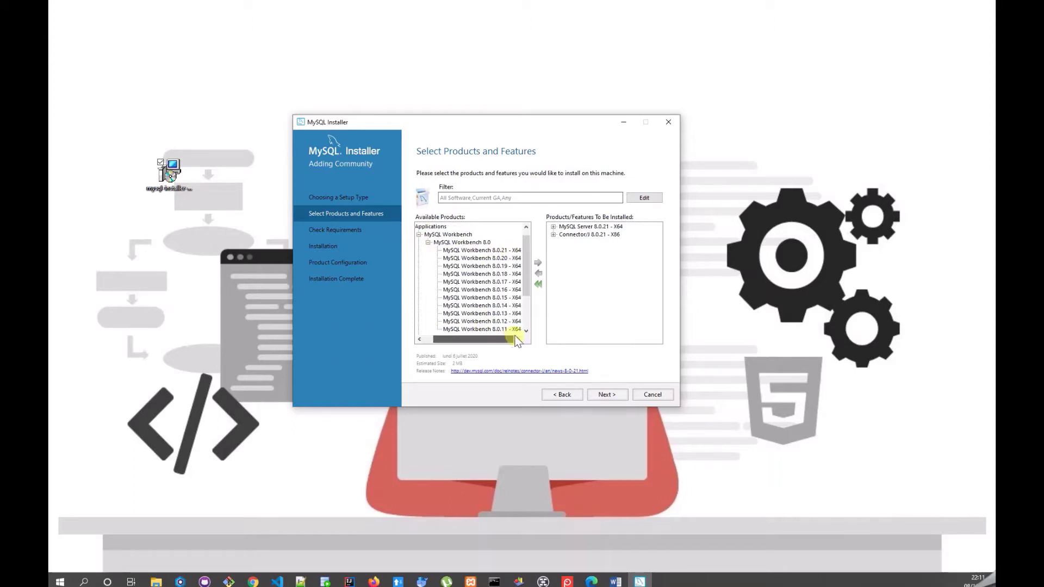
{"action": "left_click", "coordinate": [497, 250]}
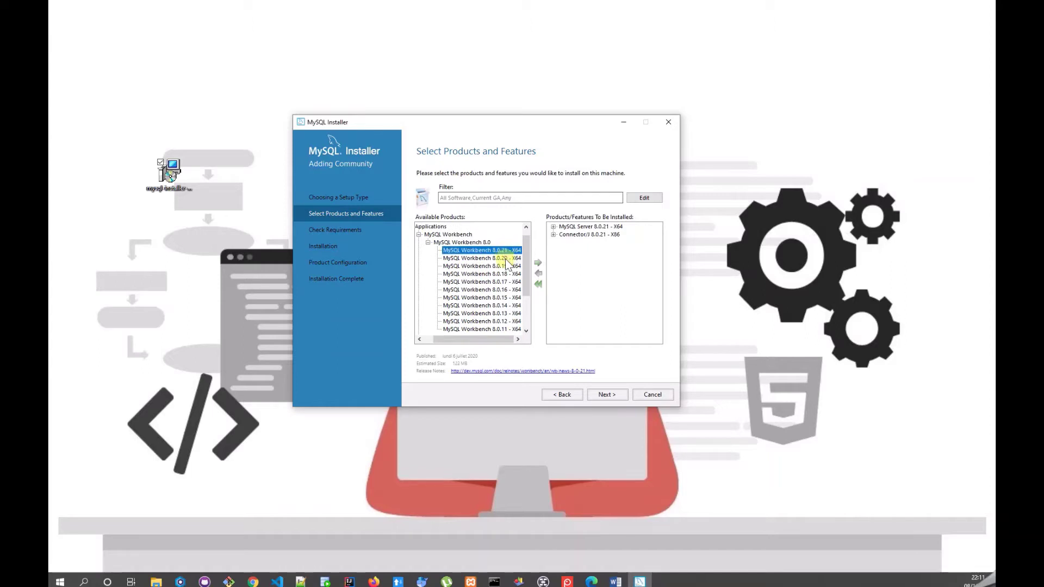
{"action": "left_click", "coordinate": [538, 266]}
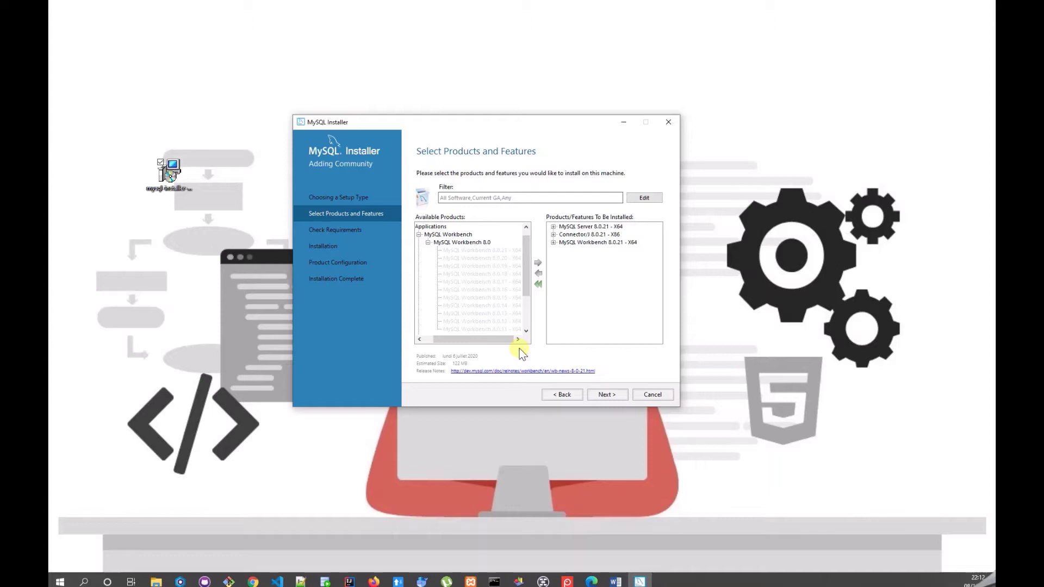
- Resolve the MySQL Server 8.0.21 path conflict by setting the data directory to C:\ProgramData\MySQL\MySQL Server 8.00 and continue to the requirements check
{"action": "left_click", "coordinate": [607, 394]}
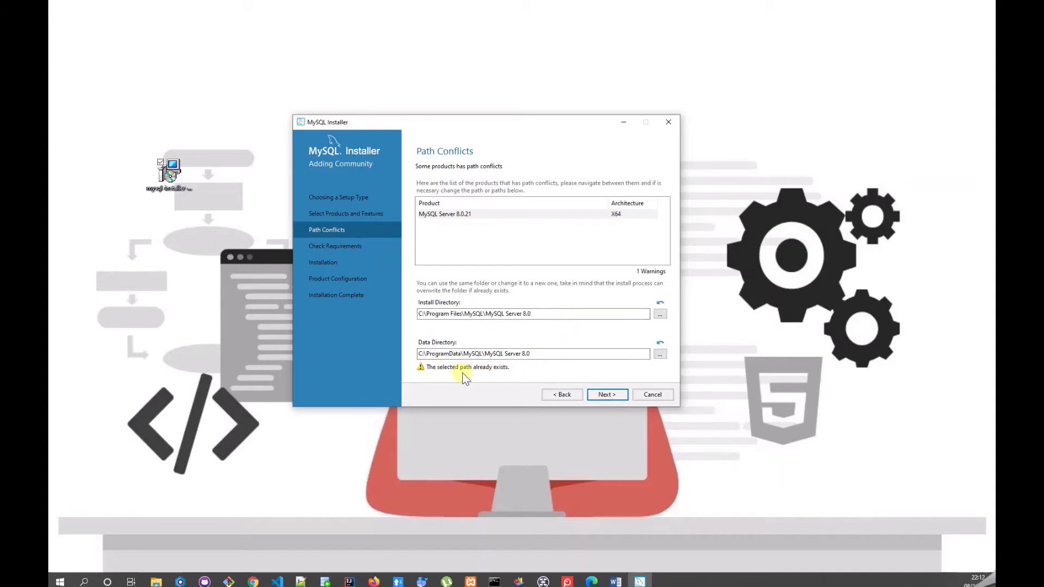
{"action": "left_click", "coordinate": [534, 354]}
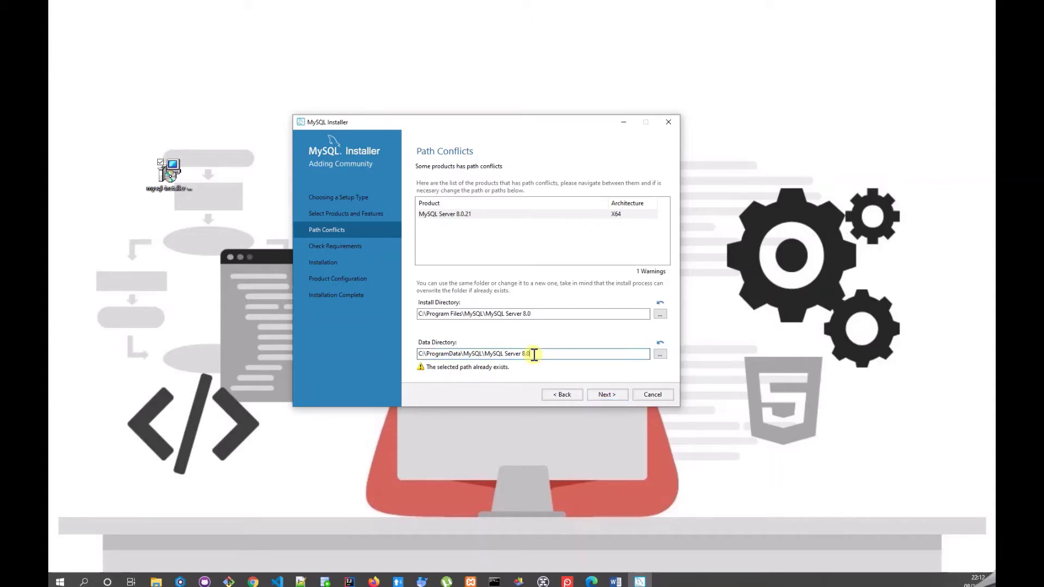
{"action": "type", "text": "0"}
{"action": "left_click", "coordinate": [550, 315]}
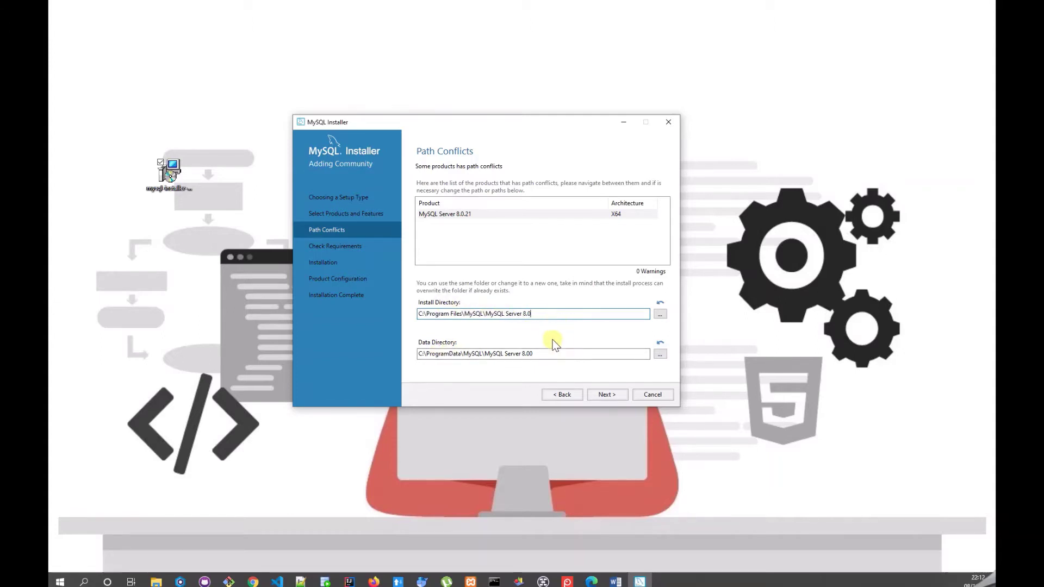
{"action": "left_click", "coordinate": [611, 397]}
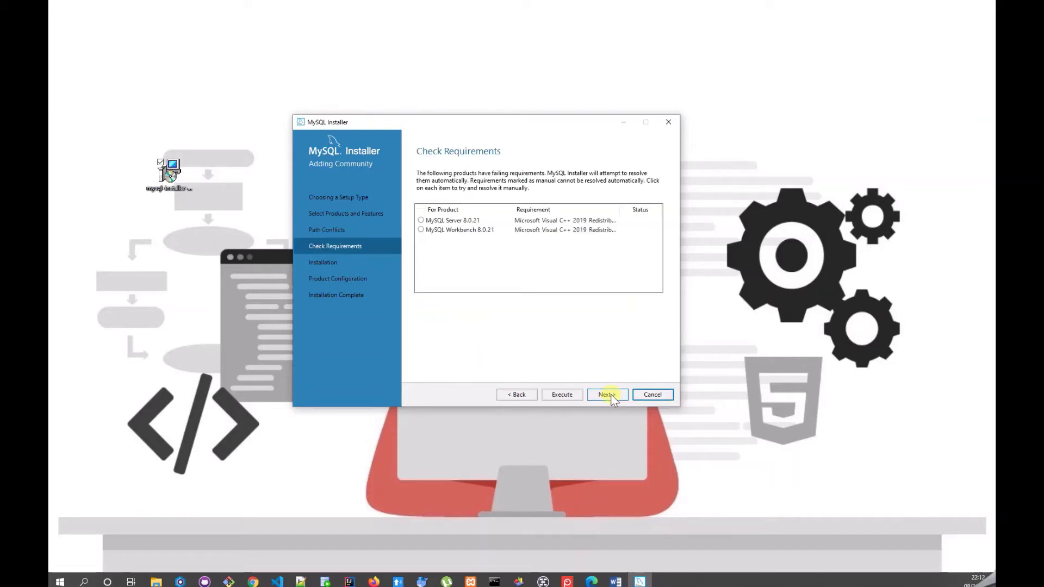
{"action": "left_click", "coordinate": [427, 222]}
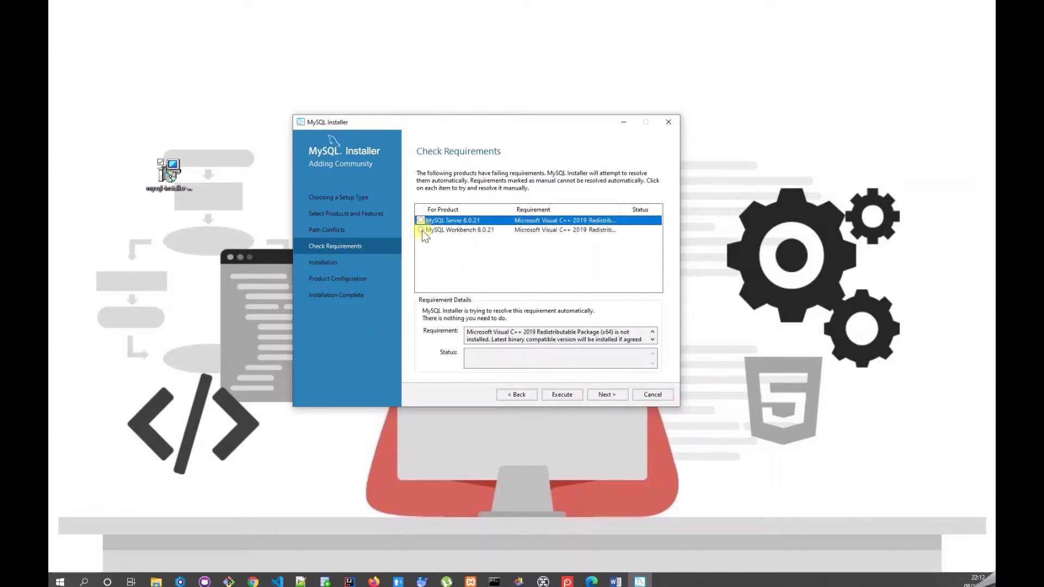
{"action": "left_click", "coordinate": [422, 230]}
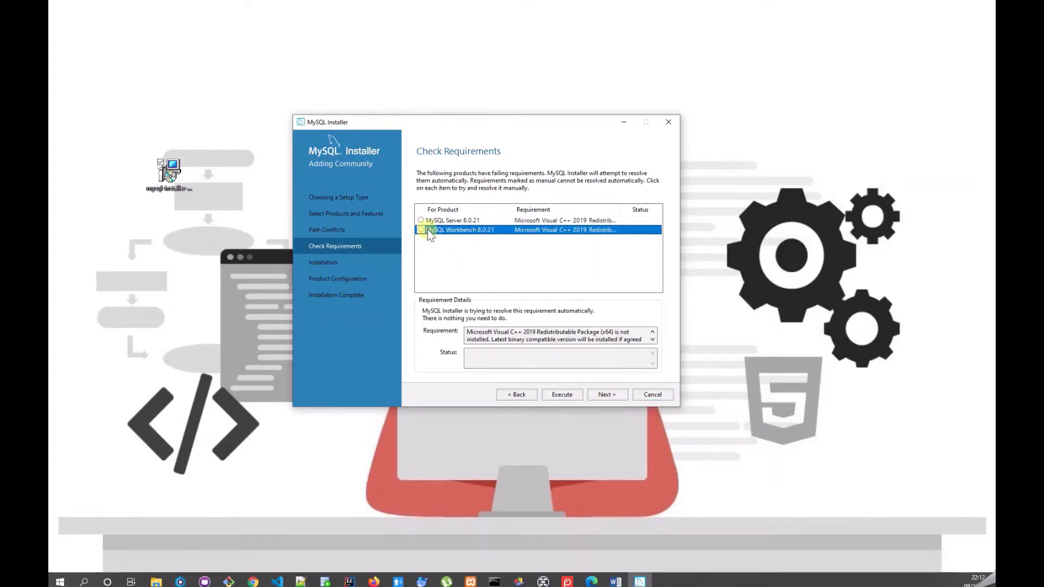
{"action": "left_click", "coordinate": [608, 393]}
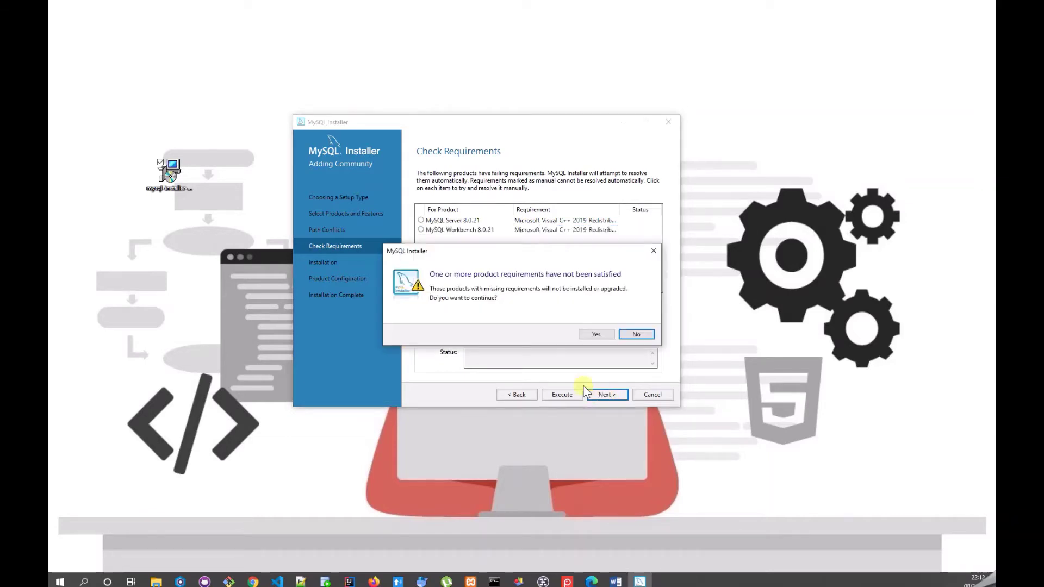
{"action": "left_click", "coordinate": [627, 335]}
- Resolve the missing requirements by accepting the licence and installing the Microsoft Visual C++ 2015-2019 Redistributable (x64)
{"action": "left_click", "coordinate": [423, 222]}
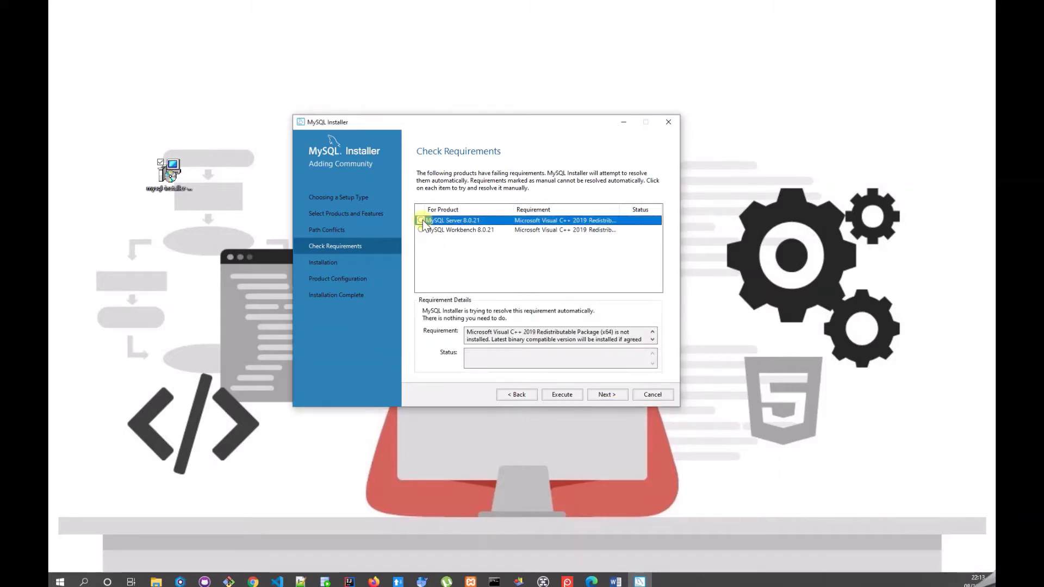
{"action": "left_click", "coordinate": [424, 230]}
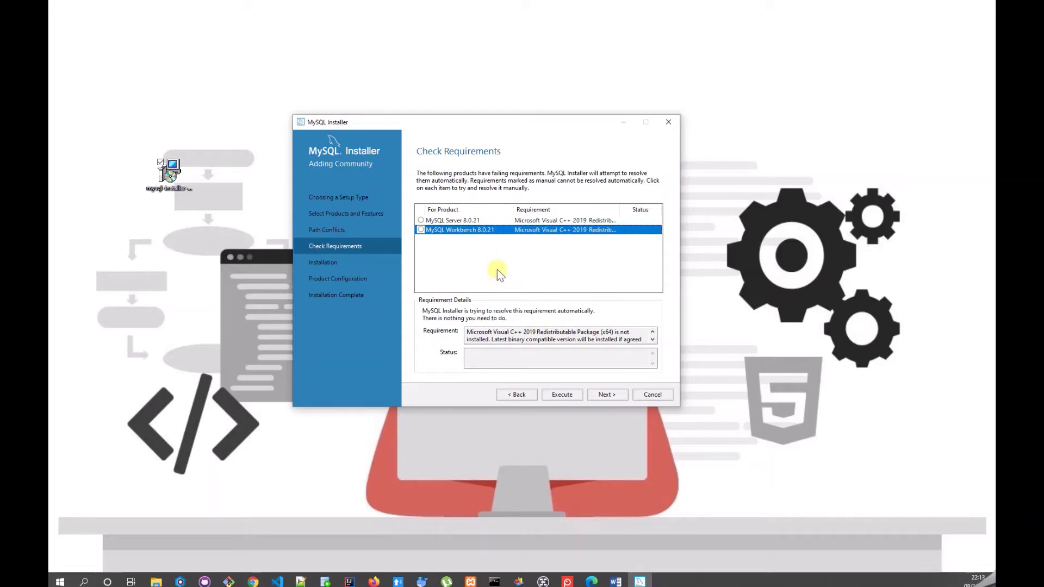
{"action": "left_click", "coordinate": [562, 396]}
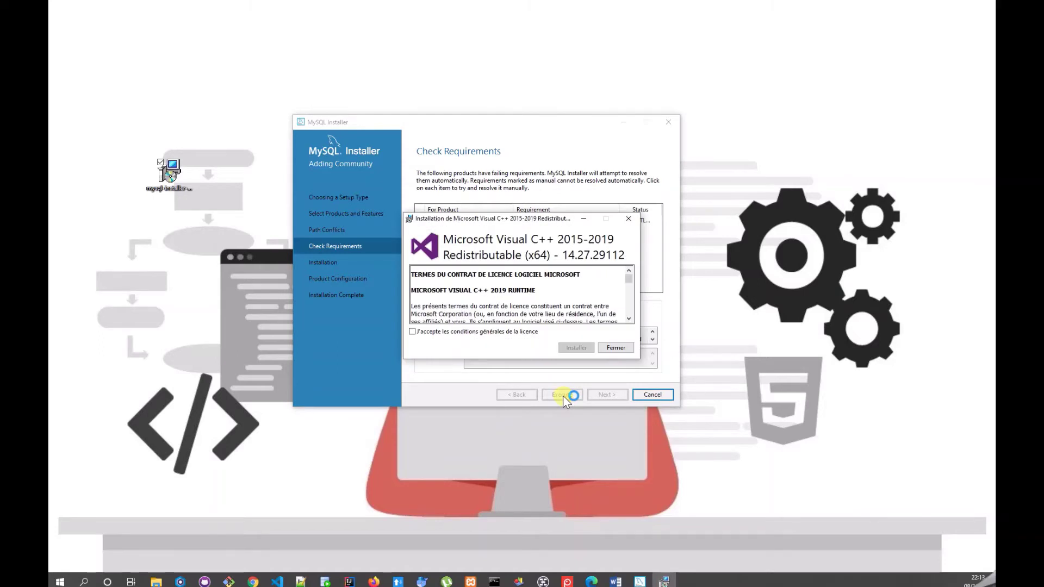
{"action": "left_click", "coordinate": [413, 333]}
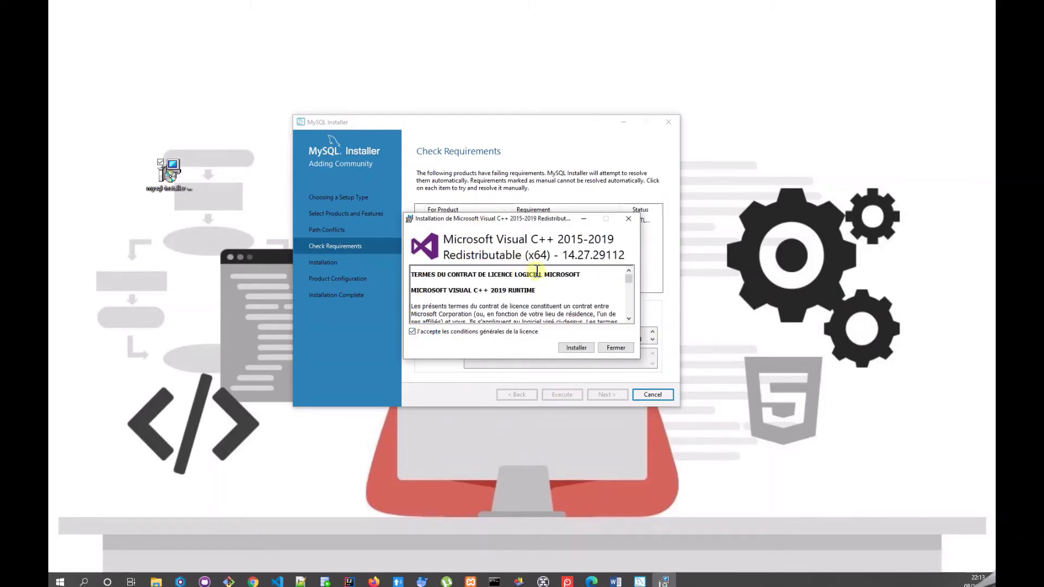
{"action": "left_click", "coordinate": [576, 348]}
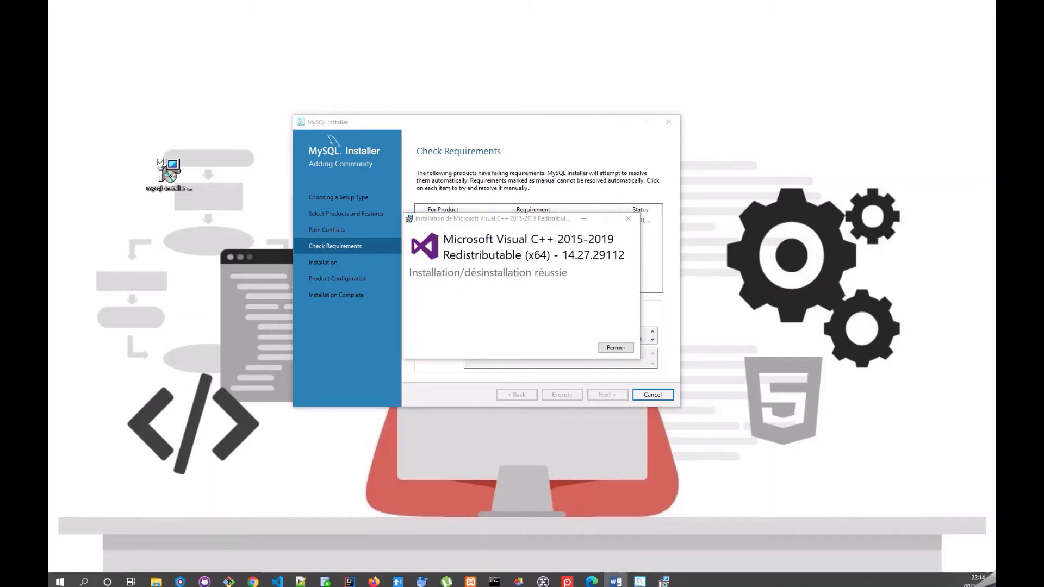
{"action": "left_click", "coordinate": [615, 349]}
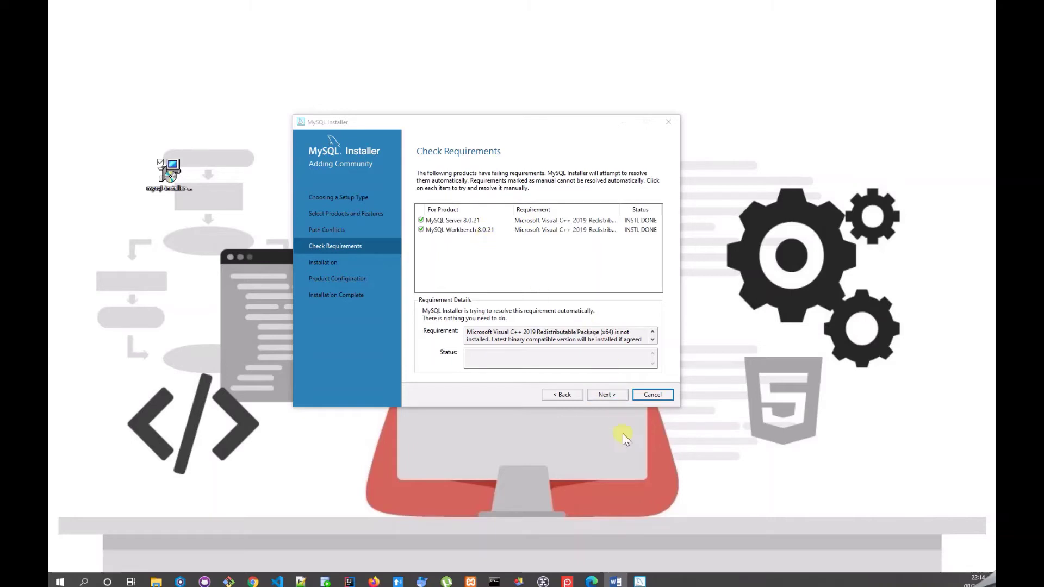
- Install MySQL Server, Connector/J and MySQL Workbench 8.0.21 and proceed to the product configuration
{"action": "left_click", "coordinate": [612, 399]}
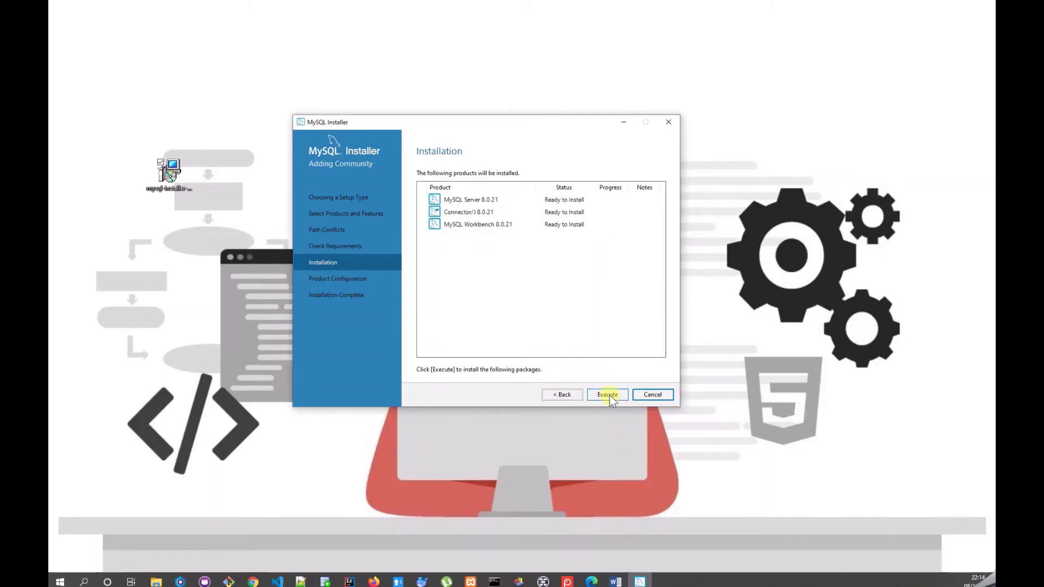
{"action": "left_click", "coordinate": [612, 398]}
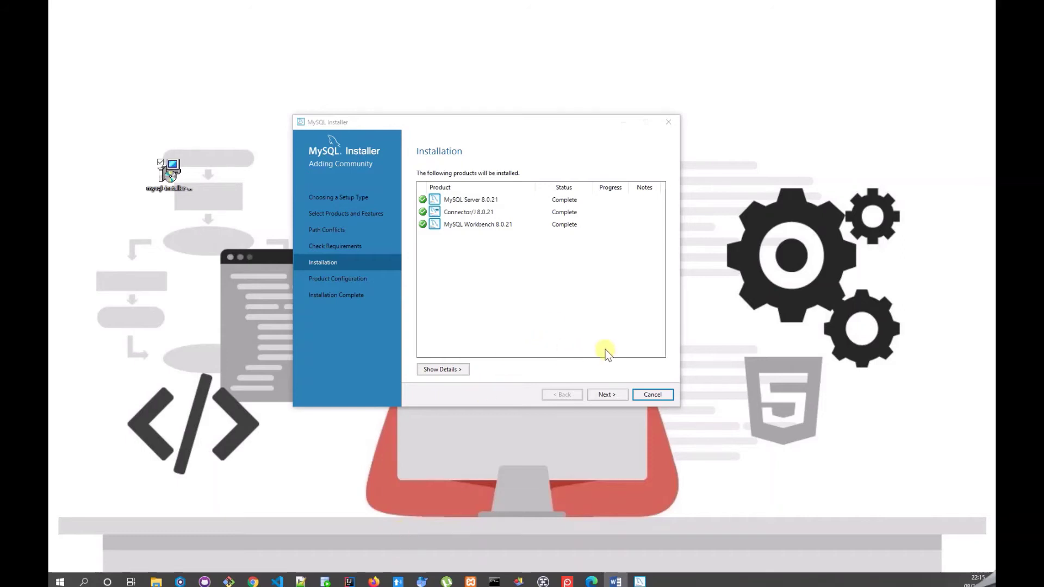
{"action": "left_click", "coordinate": [602, 394]}
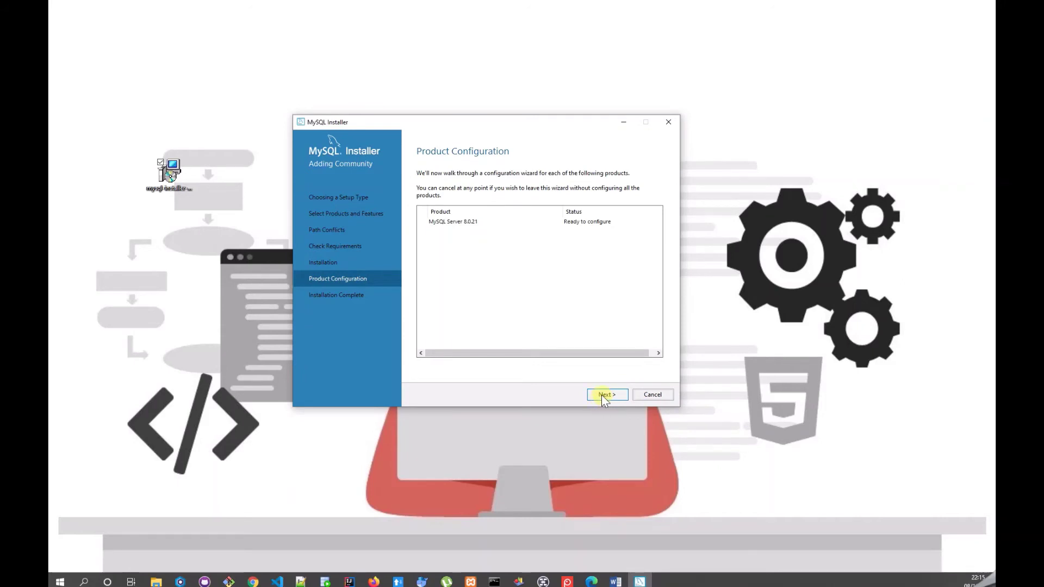
- Configure MySQL Server as a standalone server and turn off opening Windows Firewall ports for network access
{"action": "left_click", "coordinate": [602, 395]}
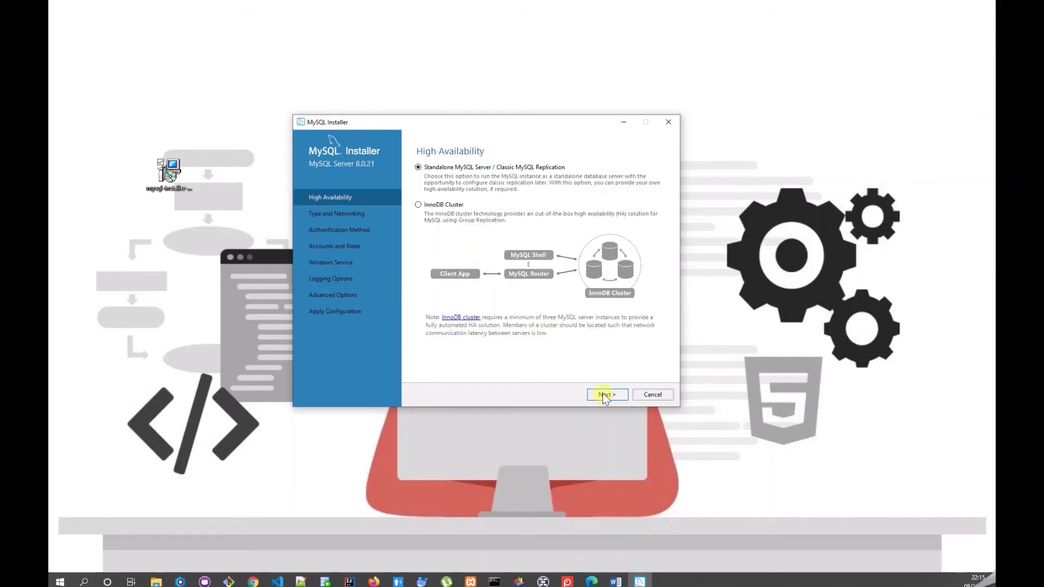
{"action": "left_click", "coordinate": [604, 395]}
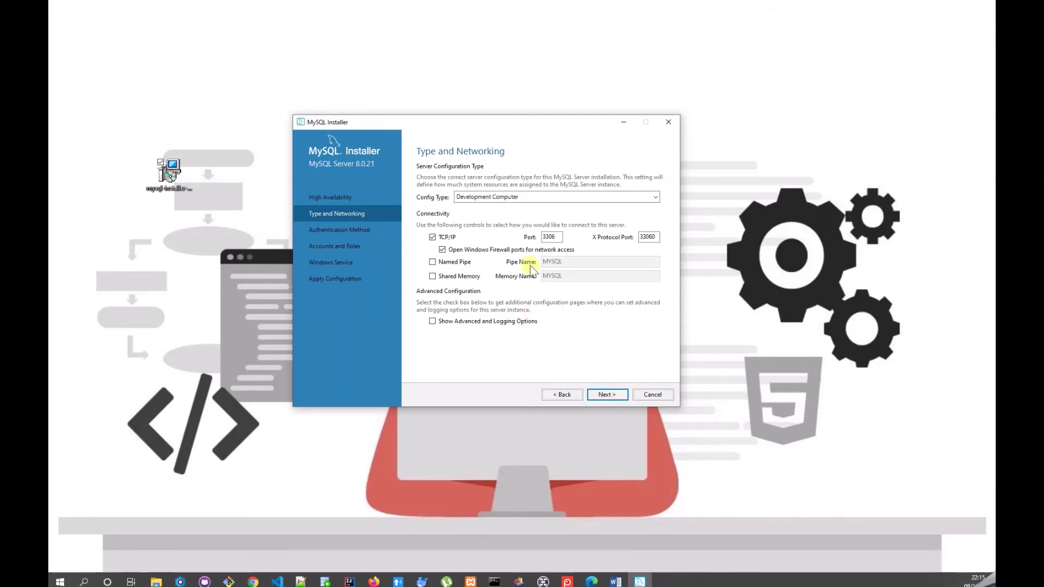
{"action": "left_click", "coordinate": [443, 250]}
{"action": "left_click", "coordinate": [605, 396]}
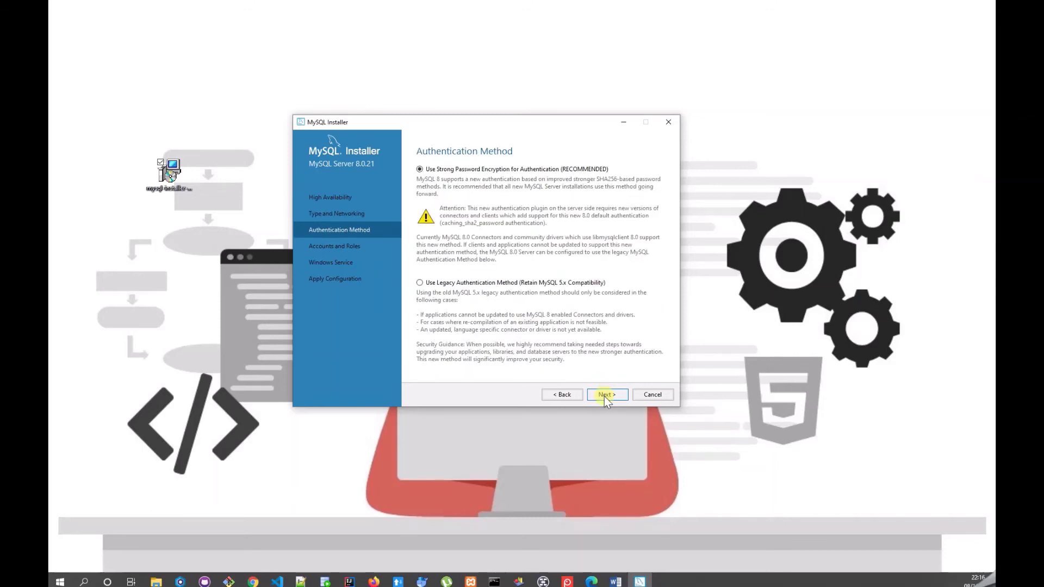
- Keep strong password encryption for authentication, and enter and repeat the MySQL root password
{"action": "left_click", "coordinate": [605, 396]}
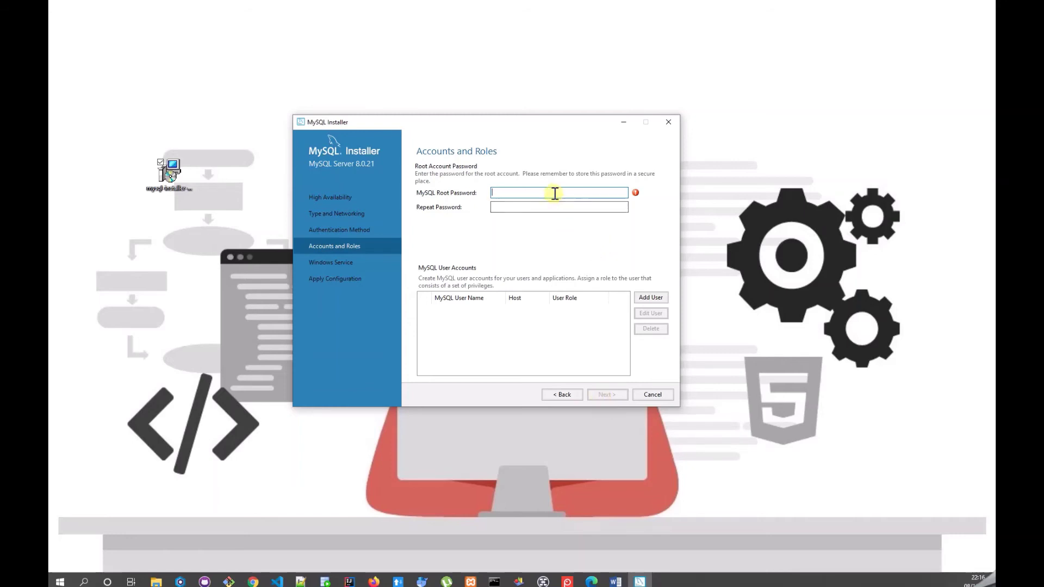
{"action": "key", "text": "Tab"}
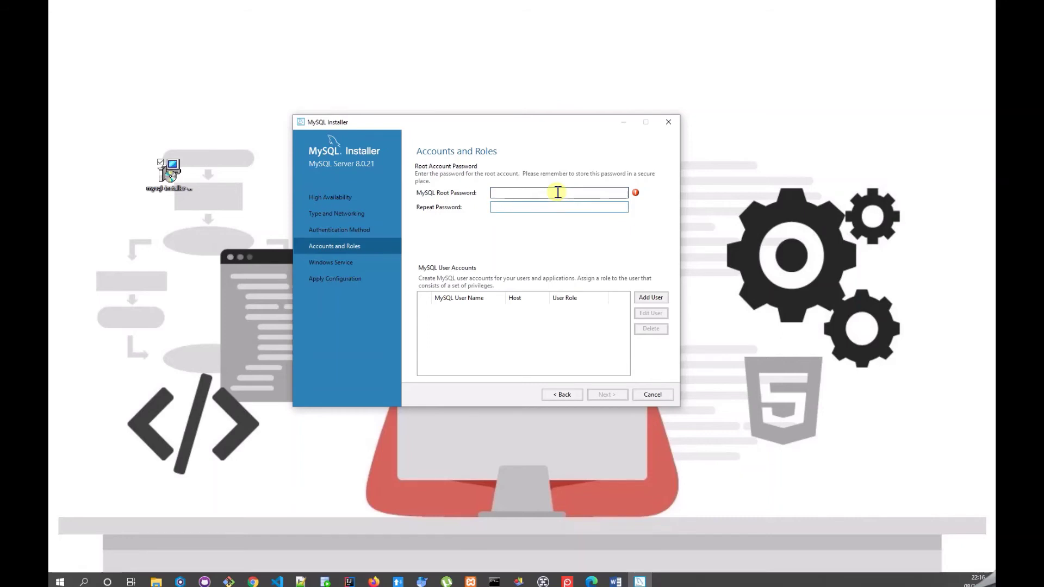
{"action": "type", "text": "•"}
{"action": "left_click", "coordinate": [543, 194]}
{"action": "type", "text": "•••"}
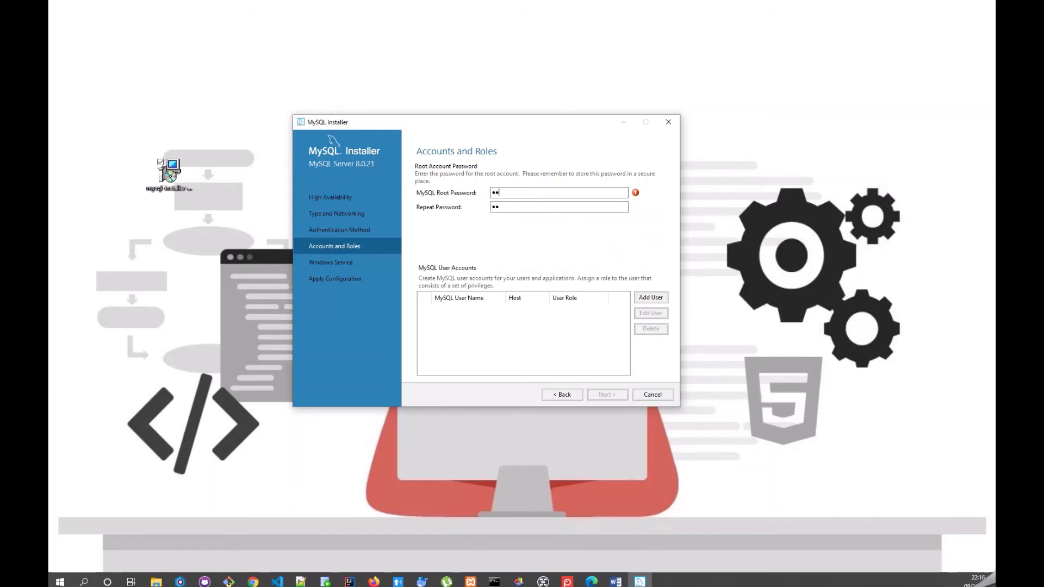
{"action": "type", "text": "•"}
{"action": "left_click_drag", "start_coordinate": [532, 208], "coordinate": [475, 208]}
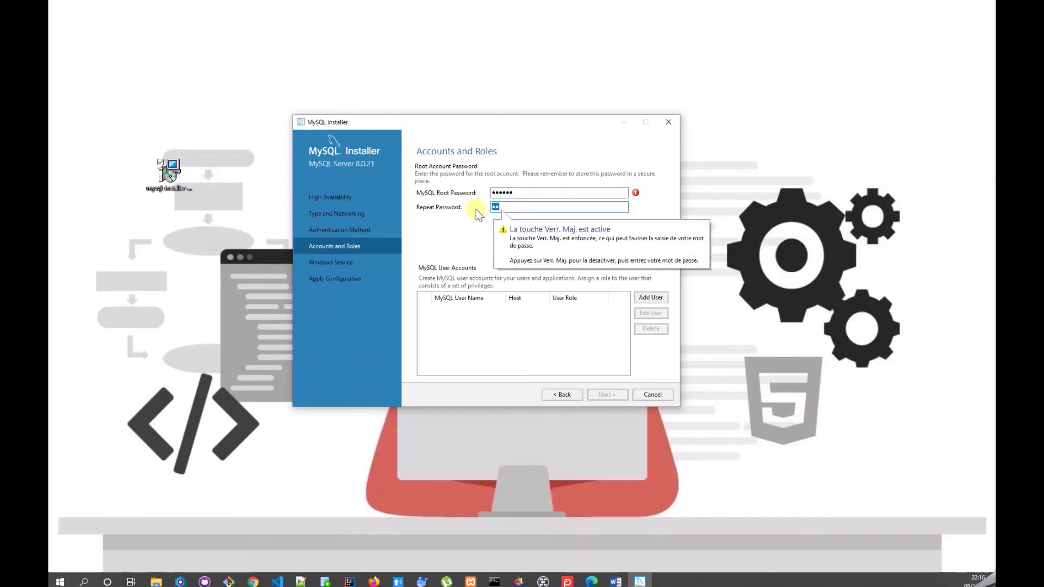
{"action": "type", "text": "•••"}
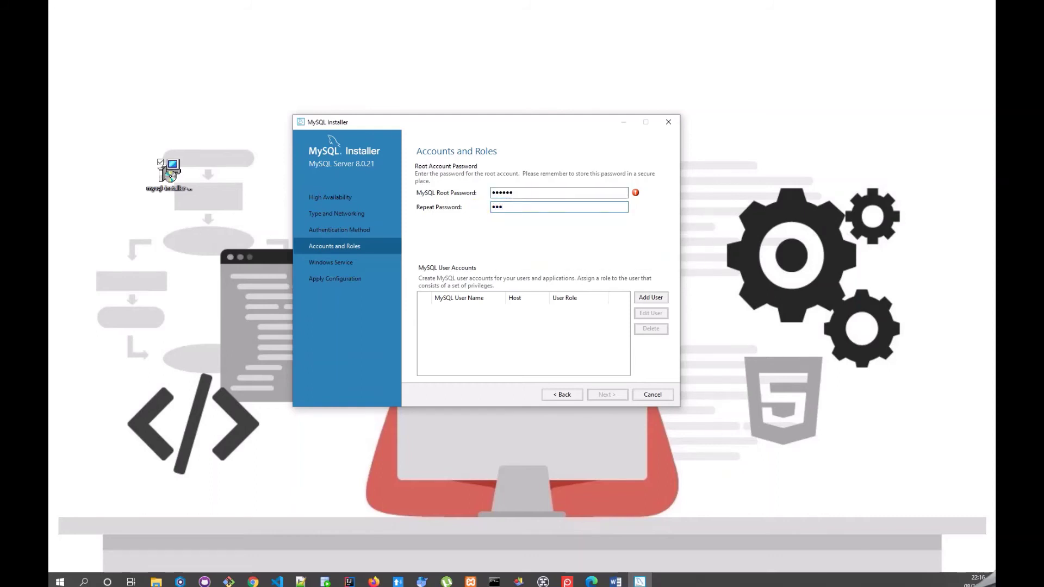
{"action": "type", "text": "•"}
{"action": "left_click", "coordinate": [615, 394]}
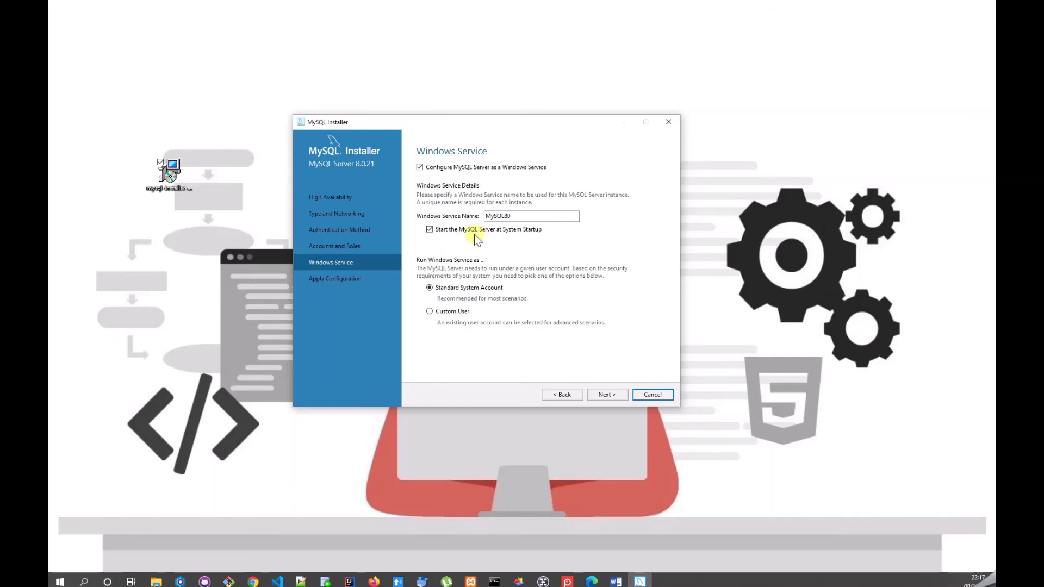
- Turn off starting MySQL Server at system startup and apply the server configuration
{"action": "left_click", "coordinate": [432, 229]}
{"action": "left_click", "coordinate": [607, 395]}
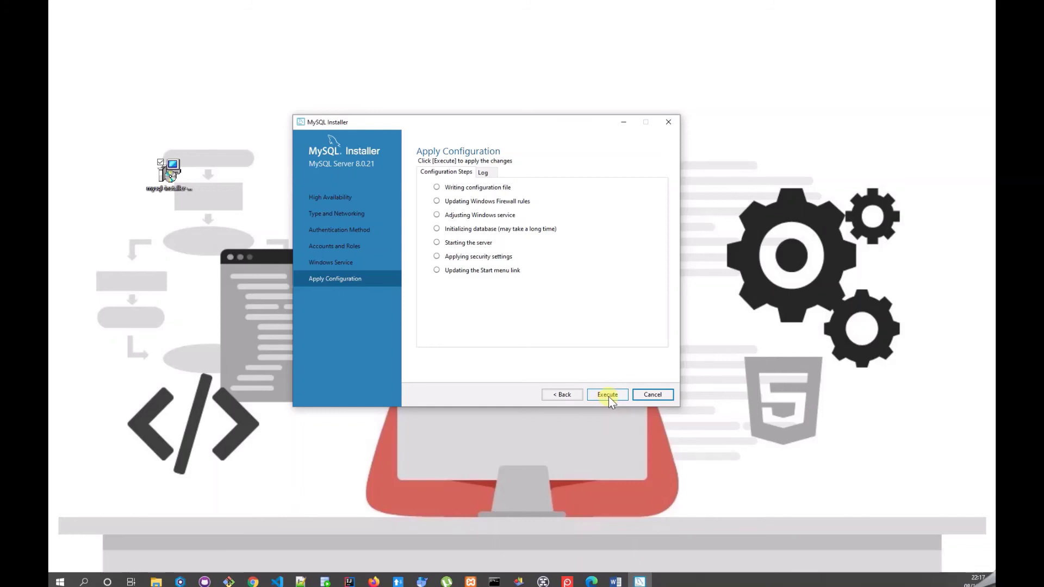
{"action": "left_click", "coordinate": [608, 395]}
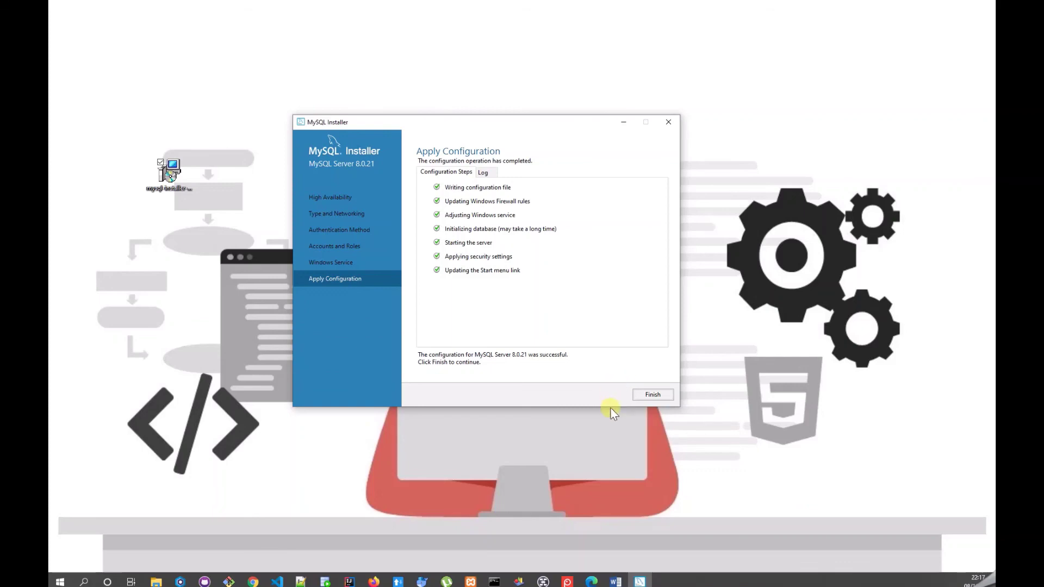
{"action": "left_click", "coordinate": [643, 396]}
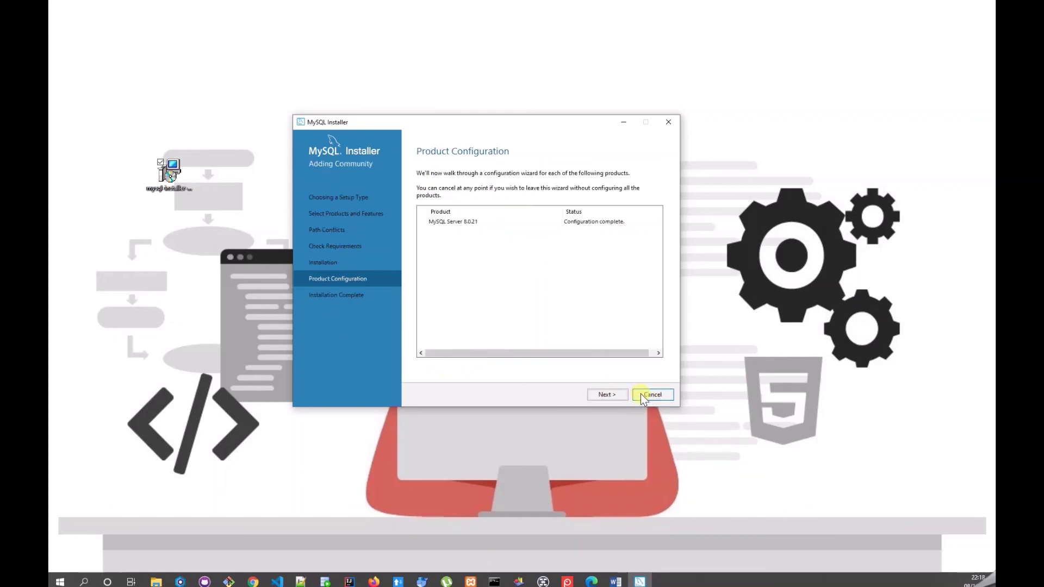
- Finish the setup with MySQL Workbench set to start, and maximize the Workbench window
{"action": "left_click", "coordinate": [605, 394]}
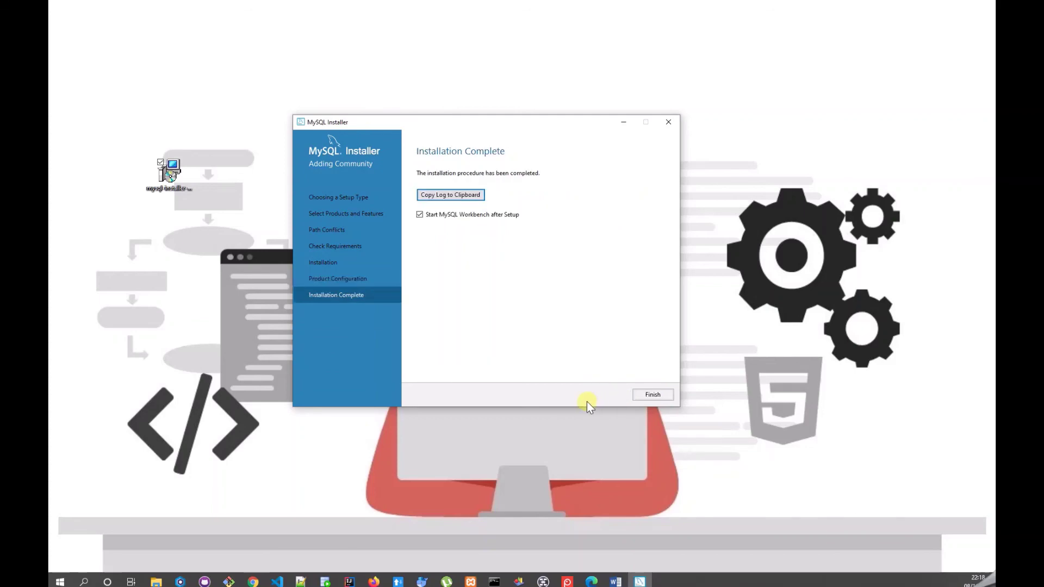
{"action": "left_click", "coordinate": [651, 395]}
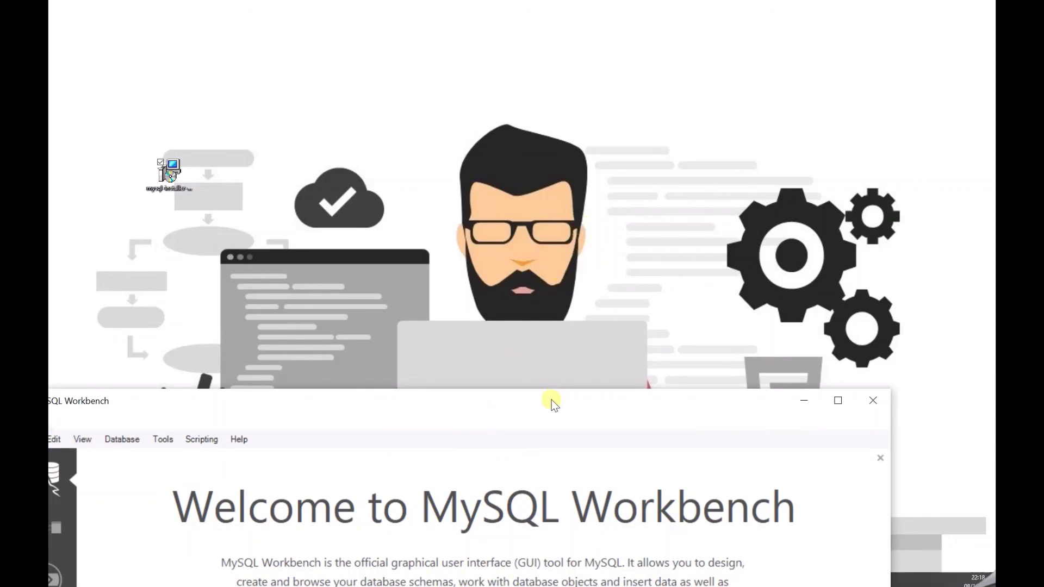
{"action": "left_click_drag", "start_coordinate": [552, 401], "coordinate": [625, 98]}
{"action": "double_click", "coordinate": [626, 97]}
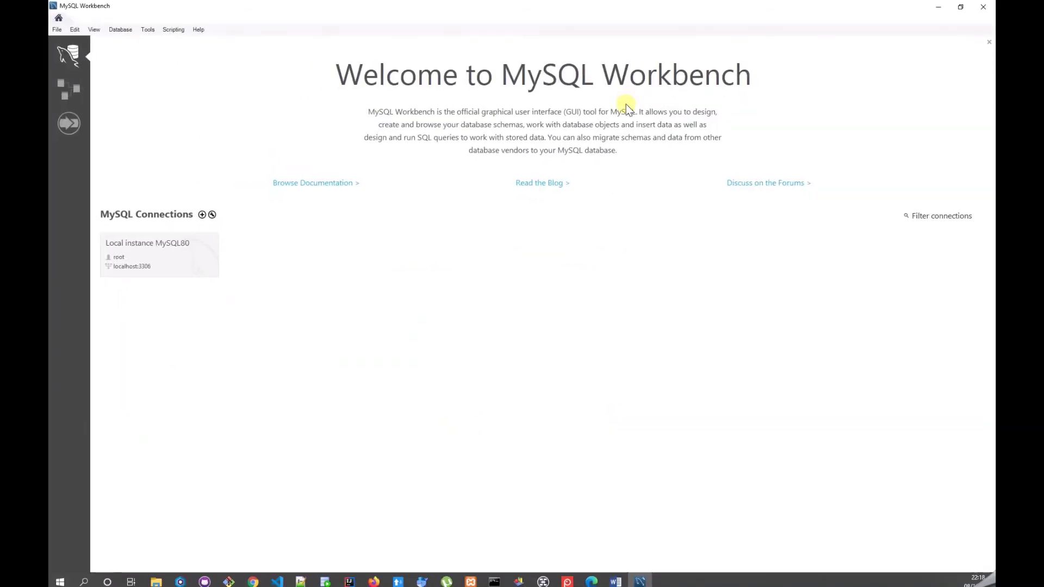